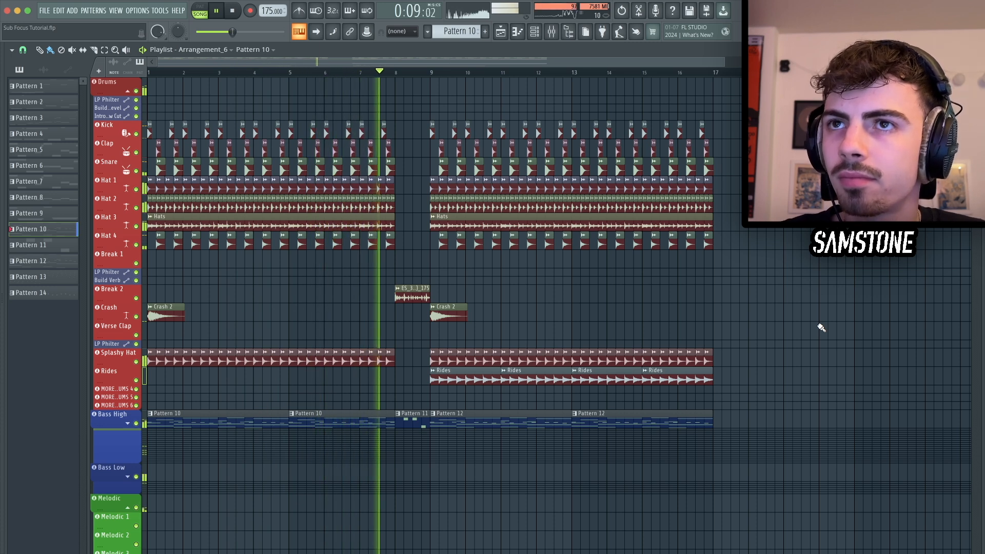
Step: Stop playback and isolate the Melodic 5, 7, 8 and 9 tracks in the playlist
{"action": "key", "text": "space"}
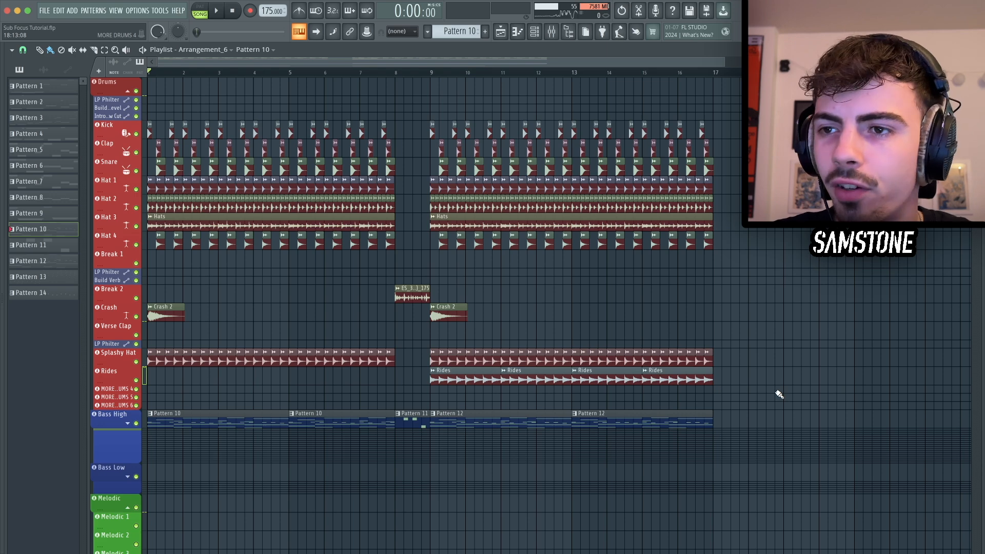
{"action": "scroll", "coordinate": [260, 238], "scroll_direction": "down", "scroll_amount": 3}
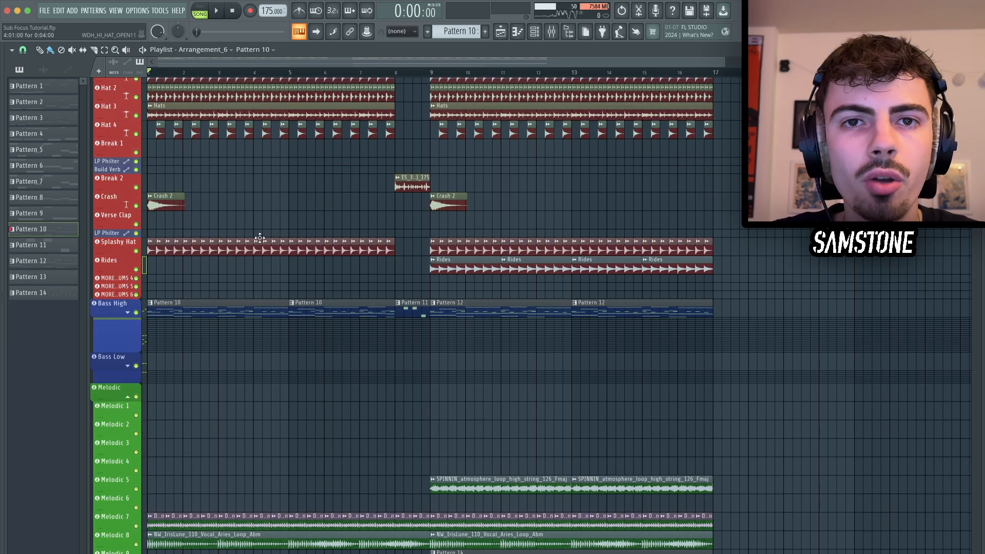
{"action": "scroll", "coordinate": [259, 238], "scroll_direction": "down", "scroll_amount": 3}
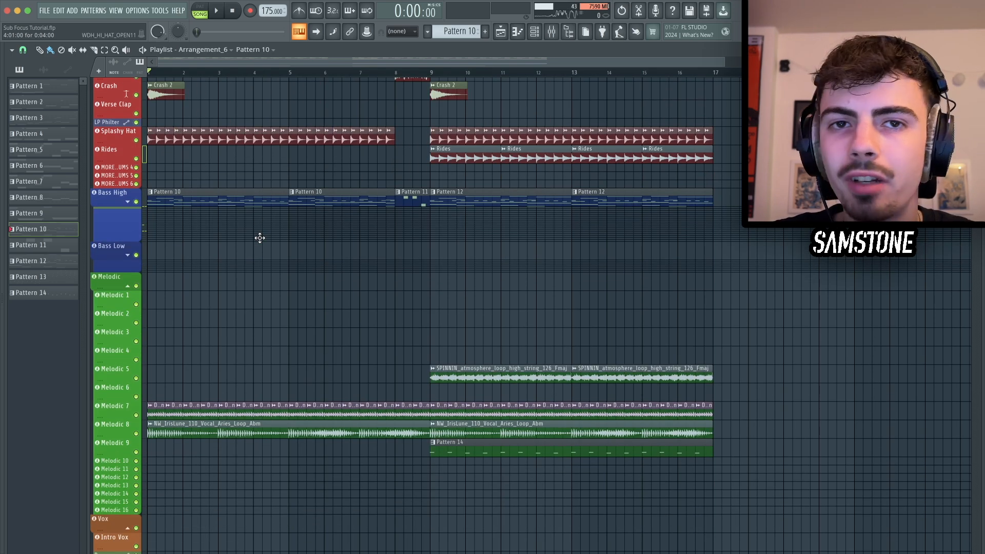
{"action": "left_click", "coordinate": [137, 378], "text": "ctrl"}
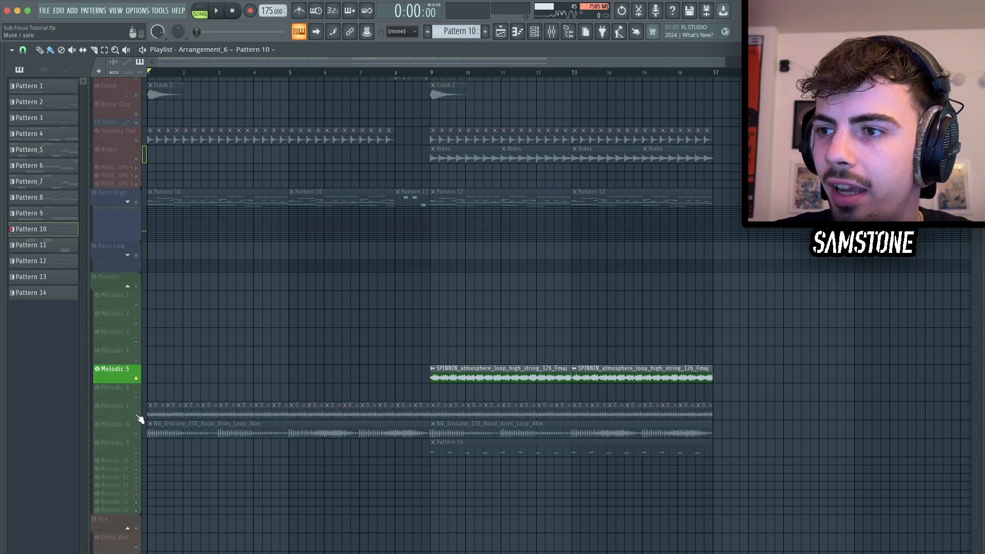
{"action": "left_click_drag", "start_coordinate": [138, 417], "coordinate": [138, 455]}
{"action": "scroll", "coordinate": [139, 455], "scroll_direction": "up", "scroll_amount": 2}
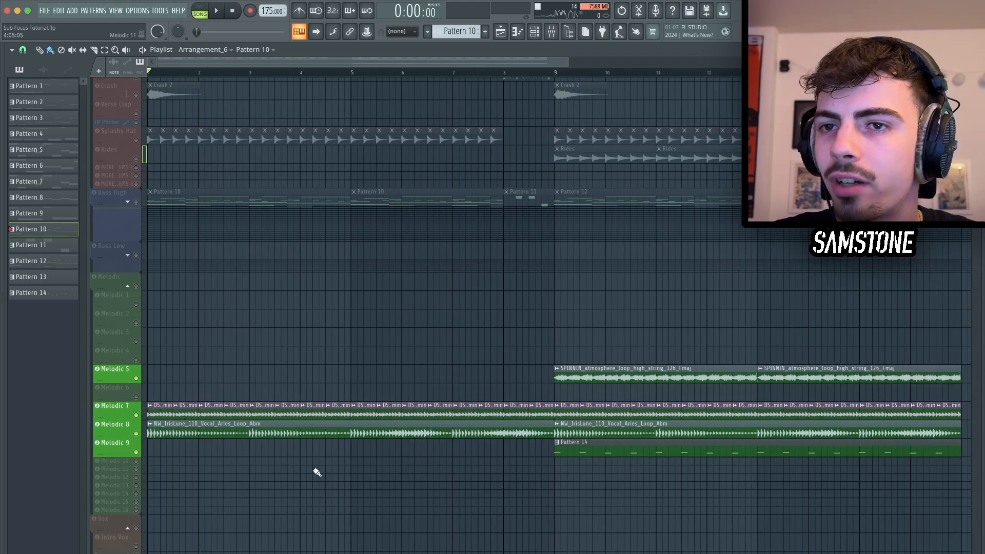
Step: Audition the soloed Melodic 7 vocal ad-lib chops from the start of the arrangement
{"action": "scroll", "coordinate": [317, 472], "scroll_direction": "down", "scroll_amount": 1}
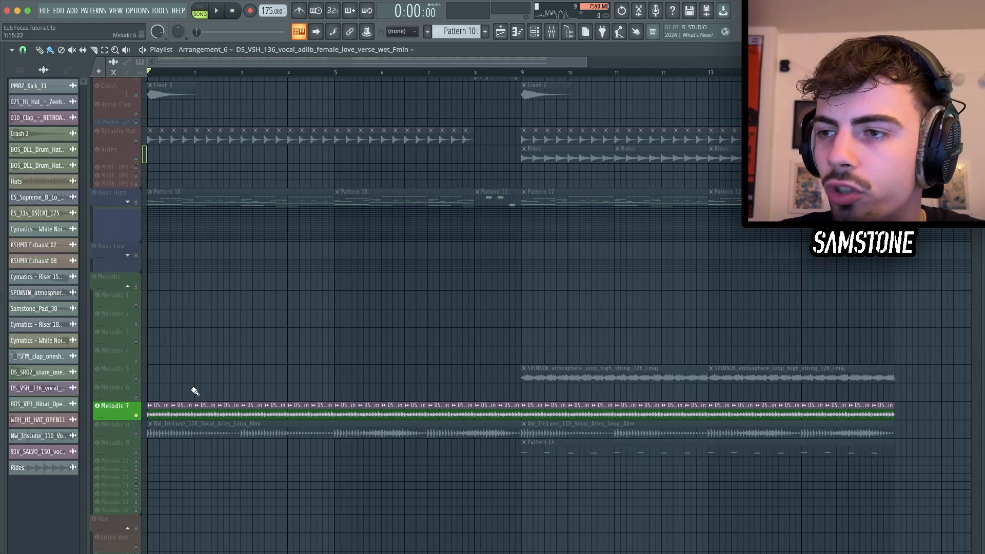
{"action": "scroll", "coordinate": [194, 392], "scroll_direction": "up", "scroll_amount": 3}
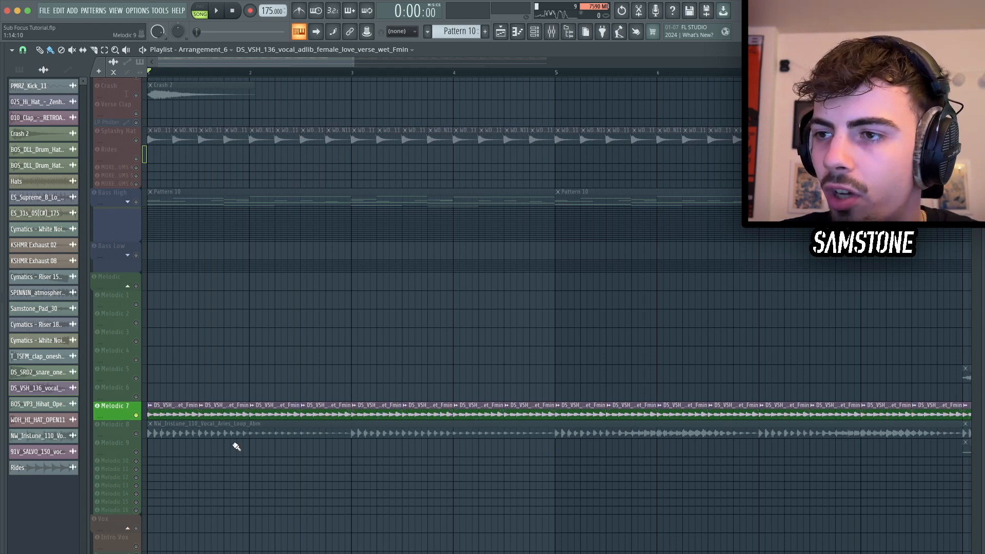
{"action": "key", "text": "space"}
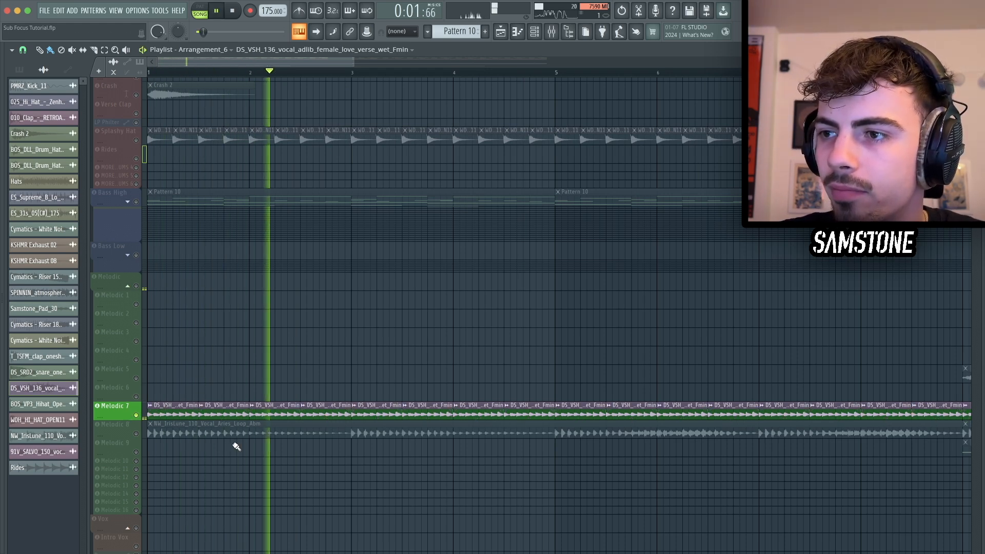
{"action": "key", "text": "space"}
Step: Examine Melodic 7 in the mixer, playing it briefly and opening its FabFilter Pro-Q 3 EQ and Pro-R 2 reverb
{"action": "key", "text": "F9"}
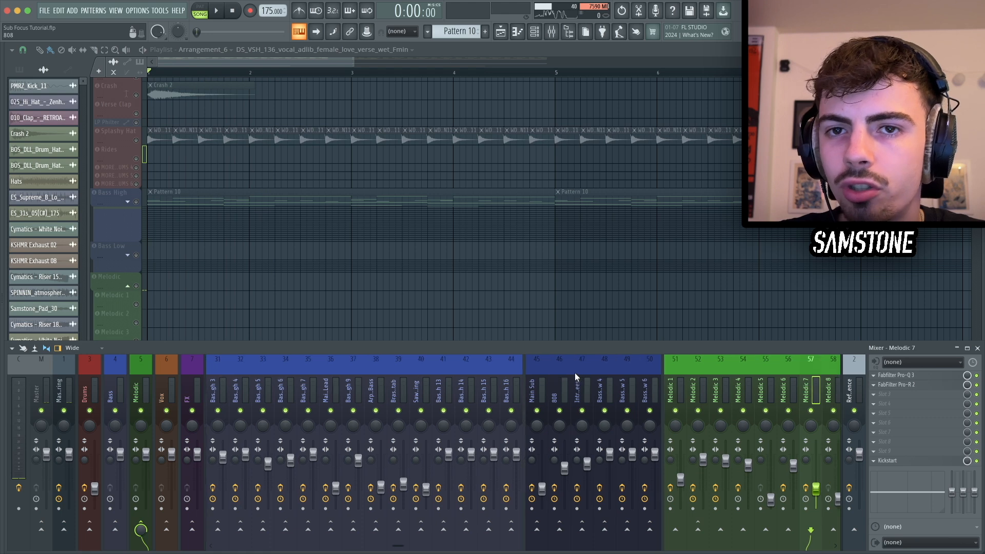
{"action": "scroll", "coordinate": [575, 373], "scroll_direction": "down", "scroll_amount": 5}
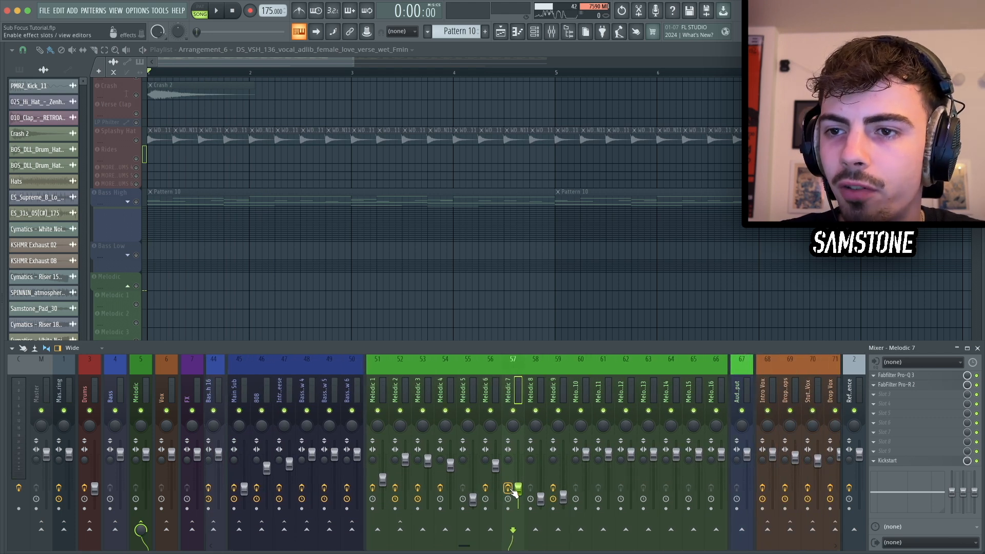
{"action": "key", "text": "space"}
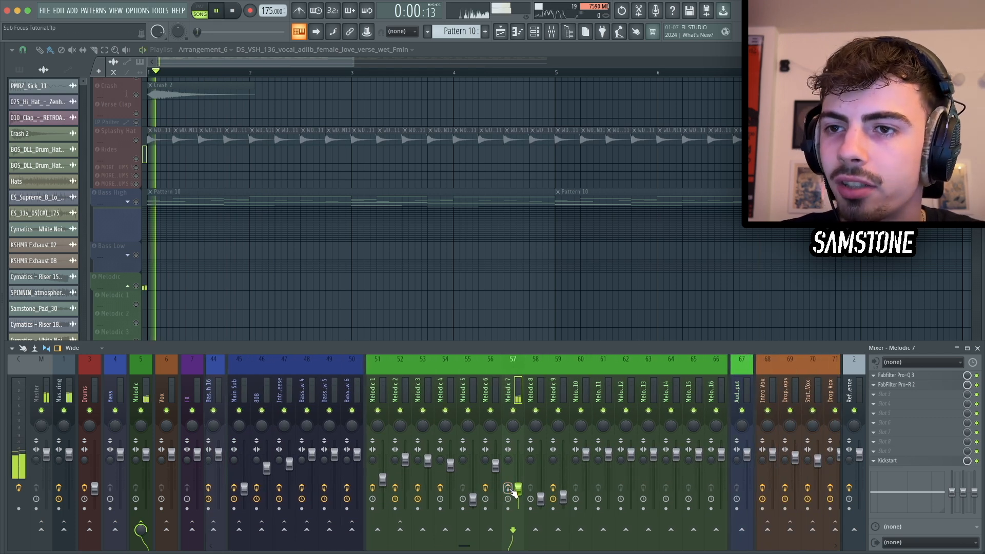
{"action": "key", "text": "space"}
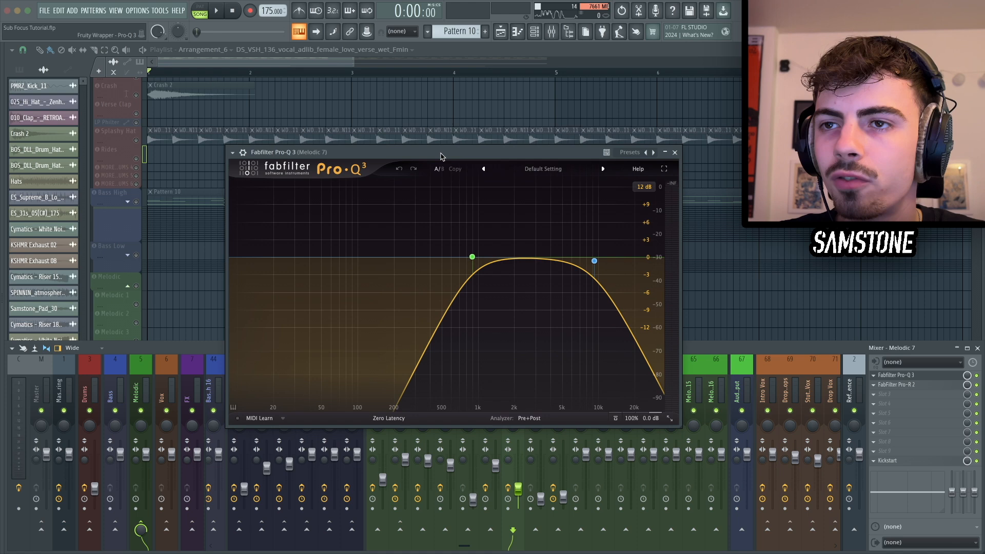
{"action": "mouse_move", "coordinate": [452, 260]}
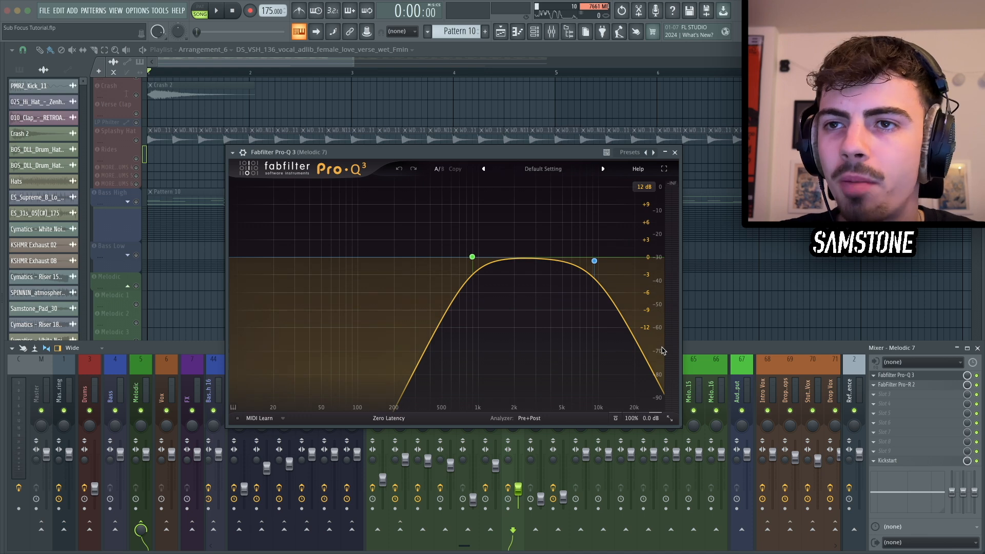
{"action": "left_click", "coordinate": [897, 385]}
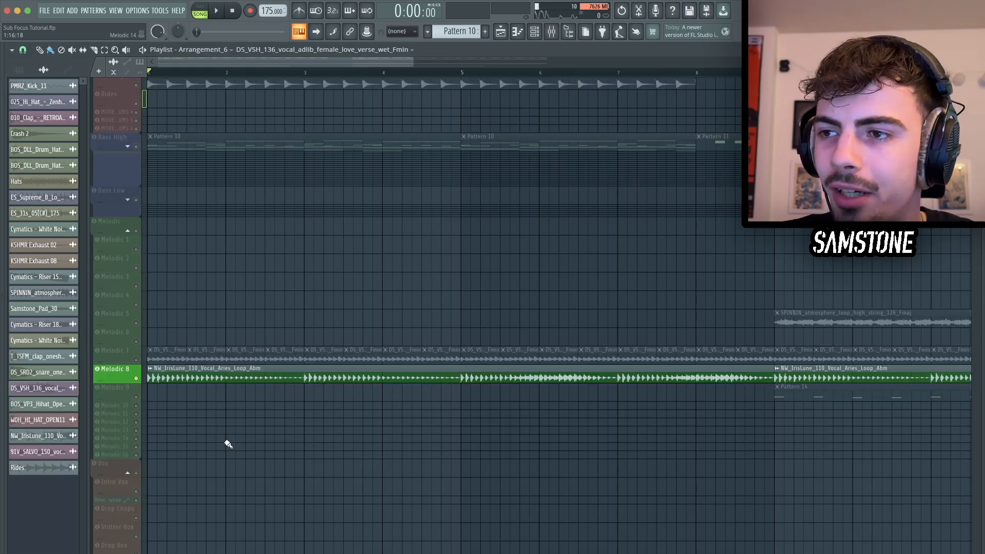
Step: Audition the Melodic 8 vocal loop, the Melodic 5 high string loop and Pattern 14 on Melodic 9, each in solo
{"action": "key", "text": "space"}
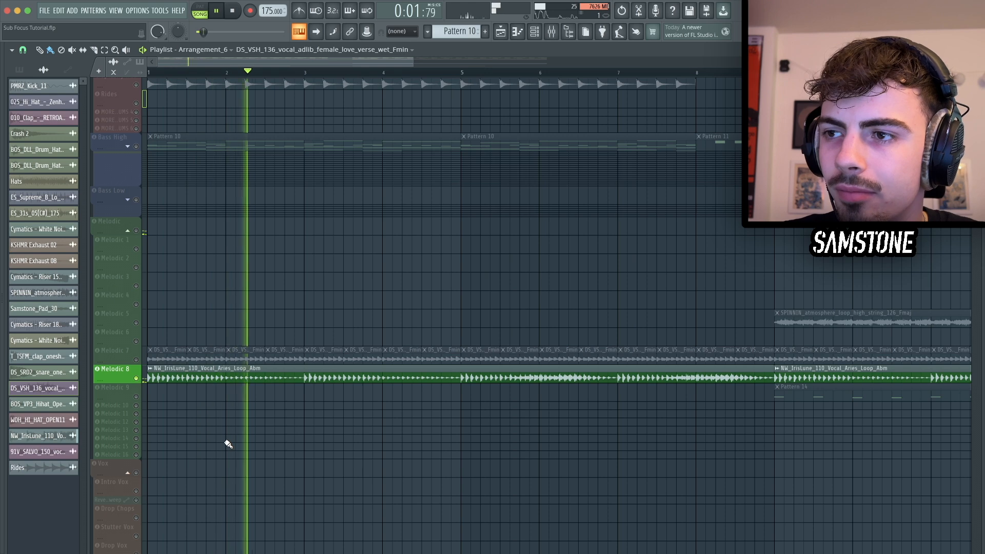
{"action": "key", "text": "space"}
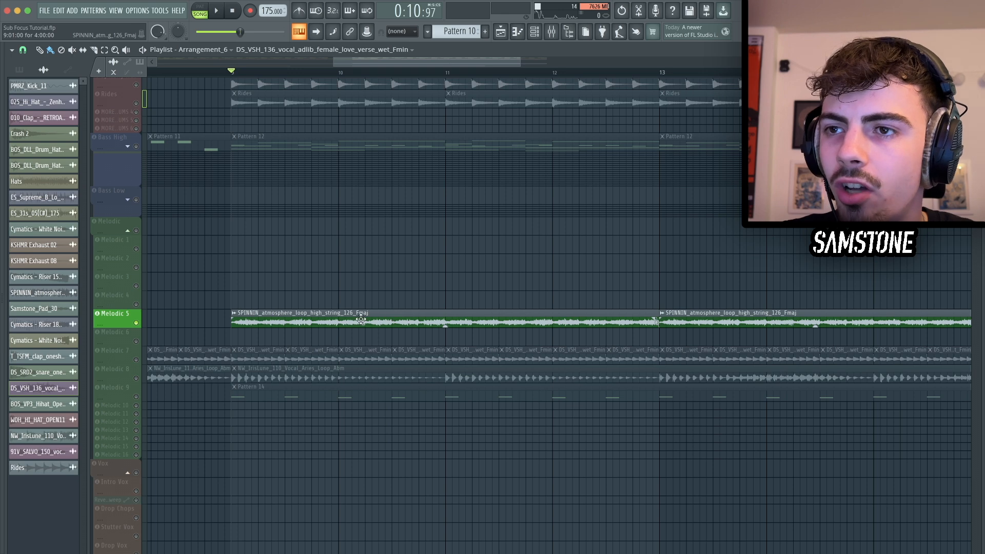
{"action": "key", "text": "space"}
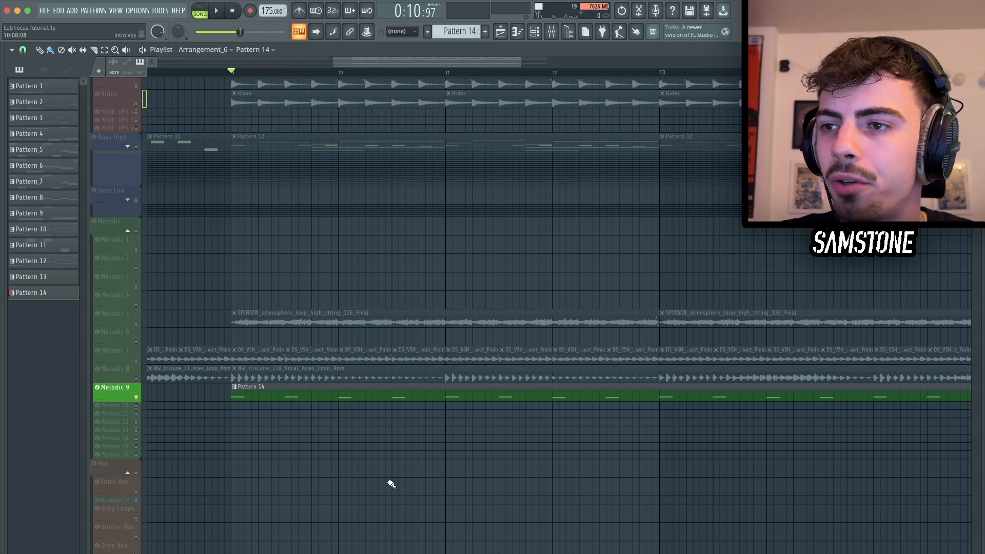
{"action": "key", "text": "space"}
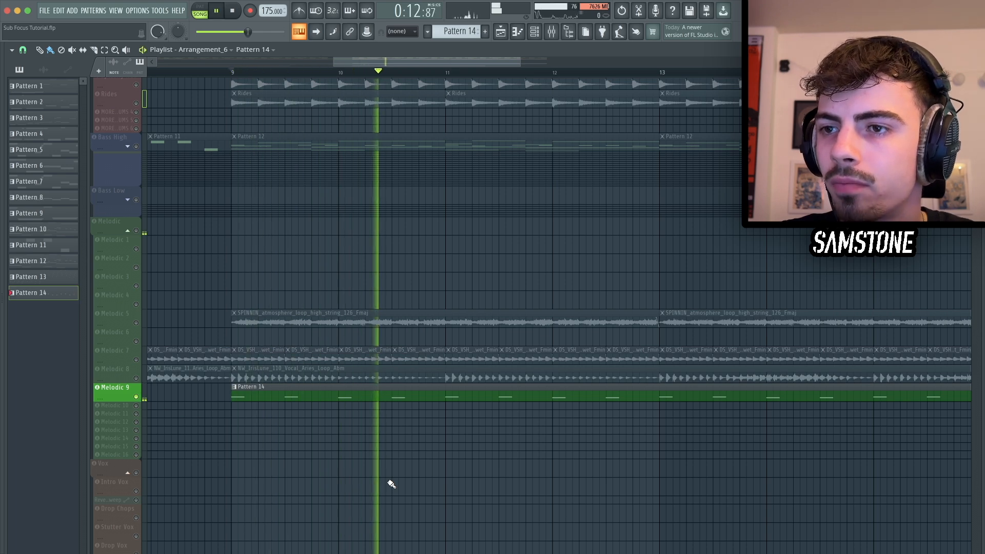
{"action": "key", "text": "space"}
Step: Select the Melodic 9 mixer track and open the effect in its first slot
{"action": "key", "text": "F9"}
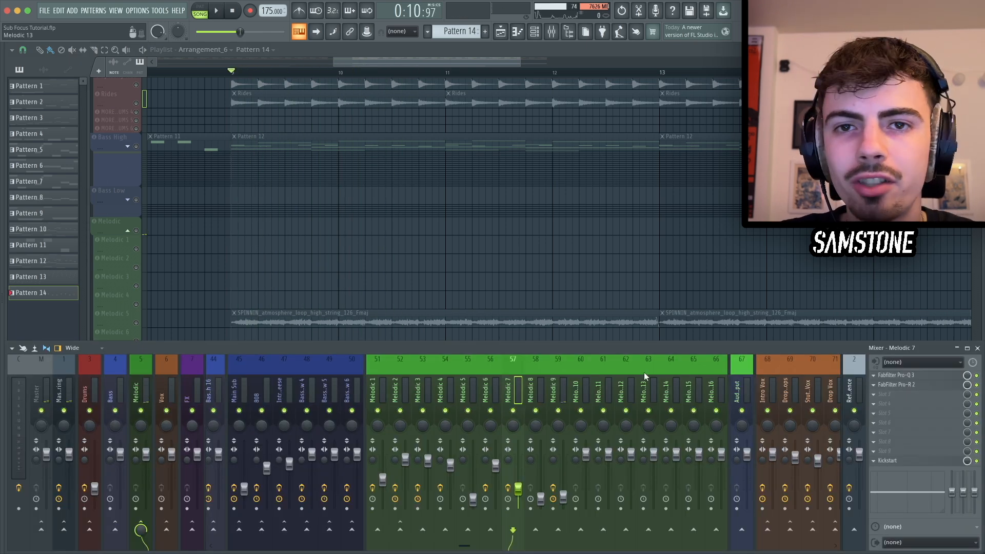
{"action": "left_click", "coordinate": [560, 386]}
{"action": "left_click", "coordinate": [896, 375]}
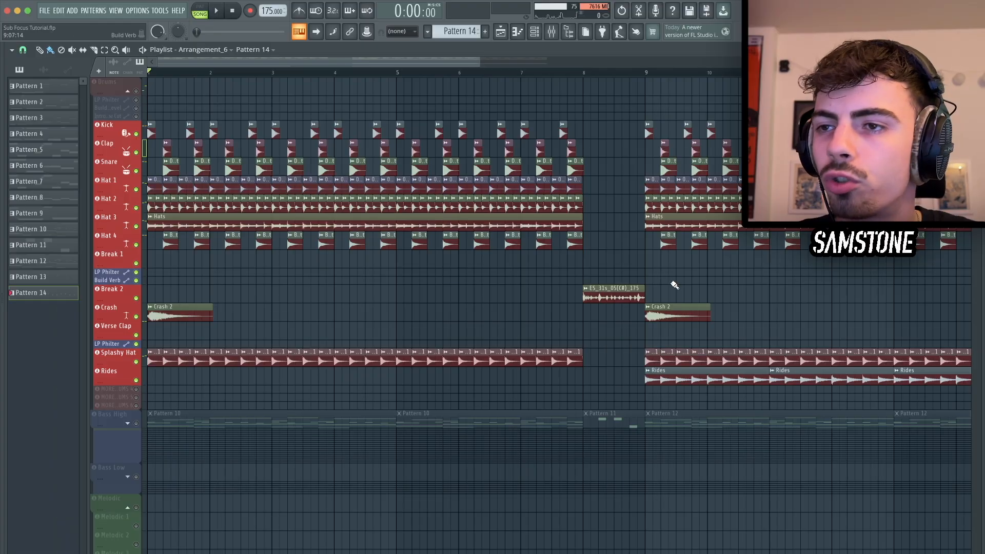
Step: Audition the full drum group, and solo the Kick track to hear its pattern alone
{"action": "key", "text": "space"}
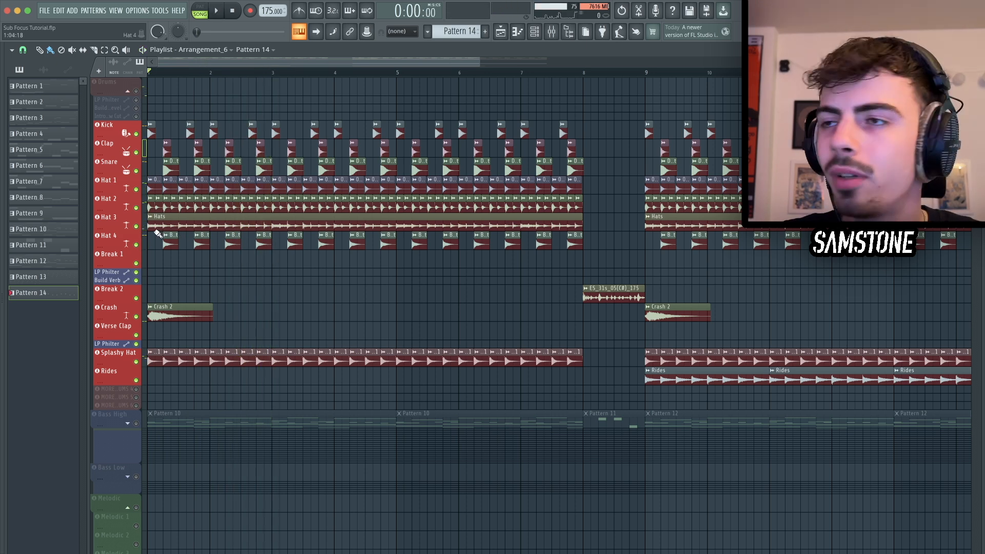
{"action": "scroll", "coordinate": [157, 232], "scroll_direction": "up", "scroll_amount": 5}
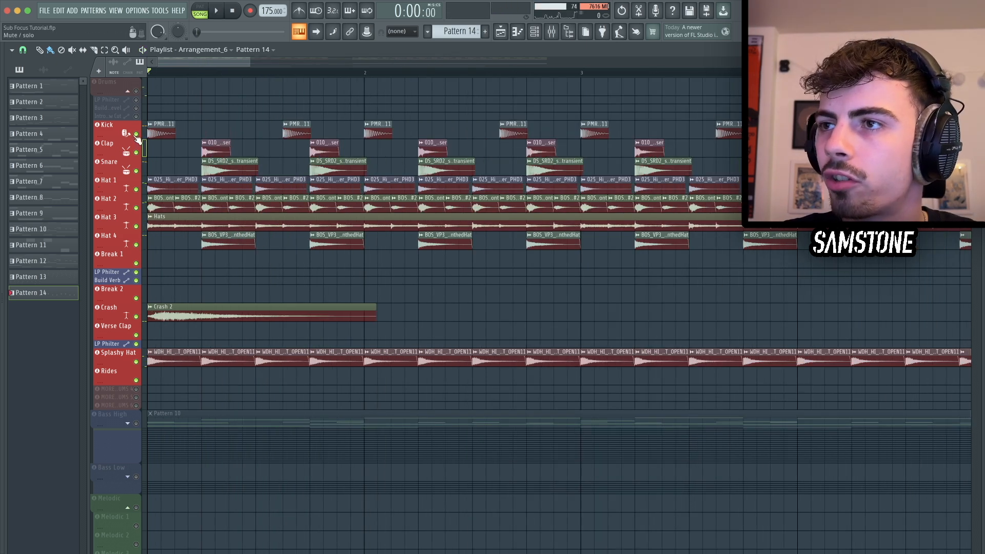
{"action": "left_click", "coordinate": [136, 134], "text": "ctrl"}
{"action": "key", "text": "space"}
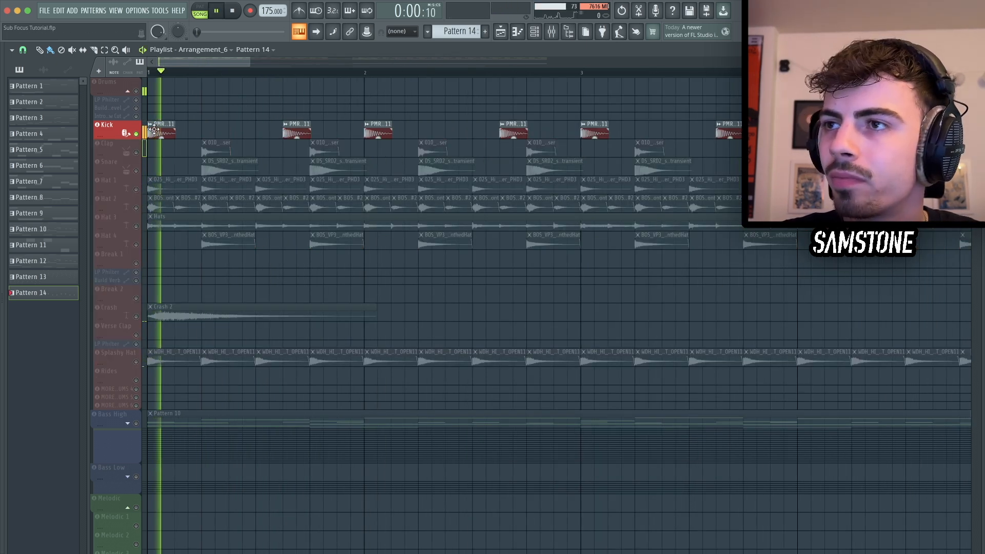
{"action": "key", "text": "space"}
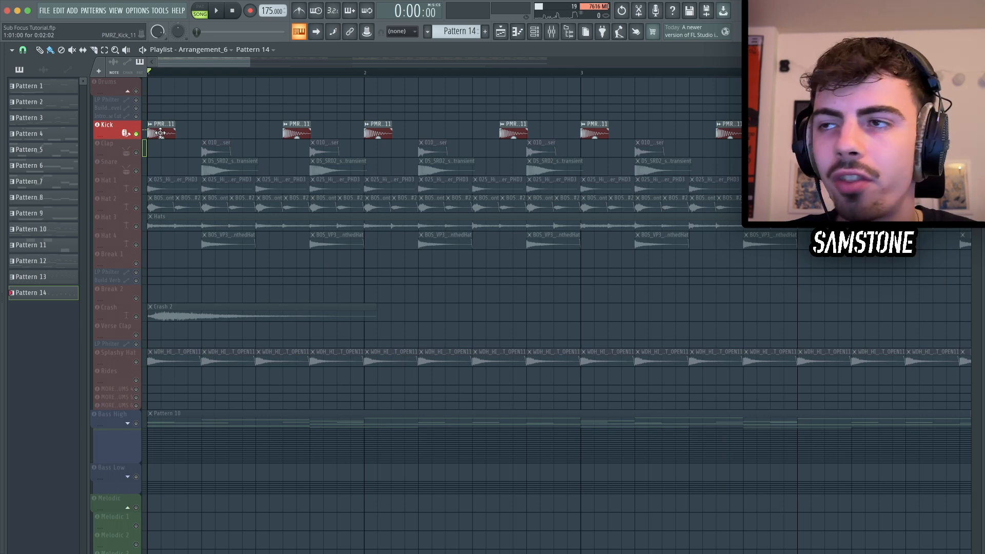
Step: Place the playhead at the first snare hit and examine the Snare's Pro-Q 3 EQ and the Snare Bus's Pro-R 2 reverb
{"action": "left_click", "coordinate": [199, 73]}
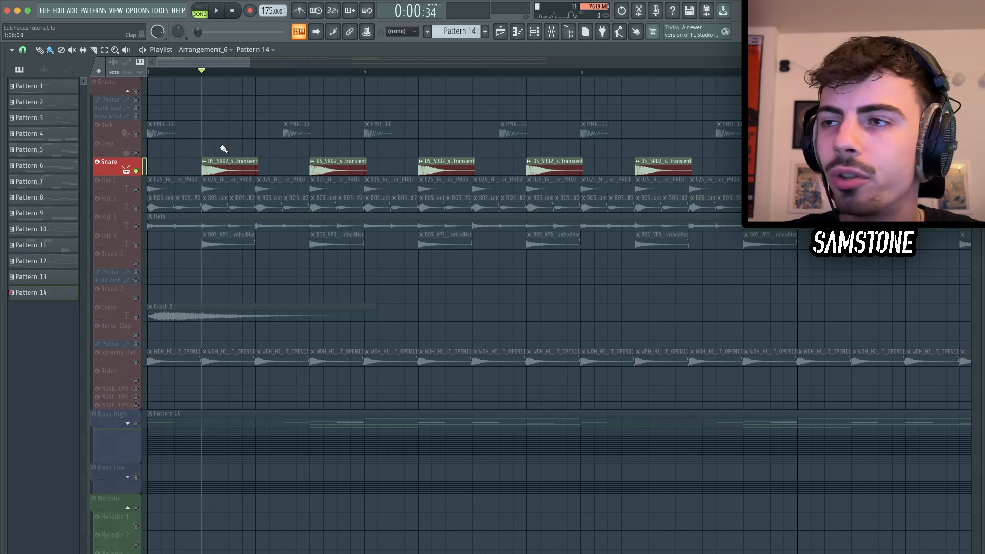
{"action": "scroll", "coordinate": [195, 166], "scroll_direction": "down", "scroll_amount": 3}
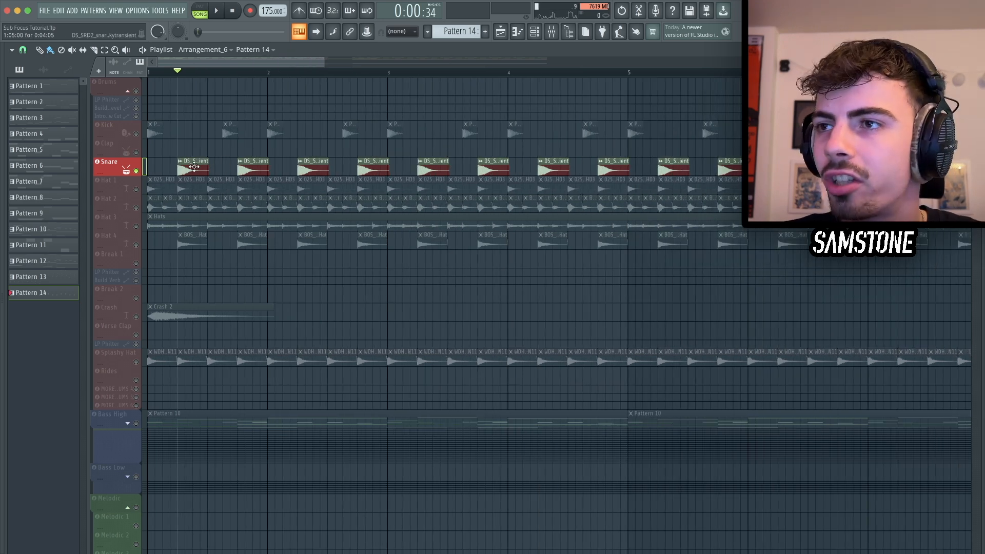
{"action": "scroll", "coordinate": [194, 167], "scroll_direction": "up", "scroll_amount": 2}
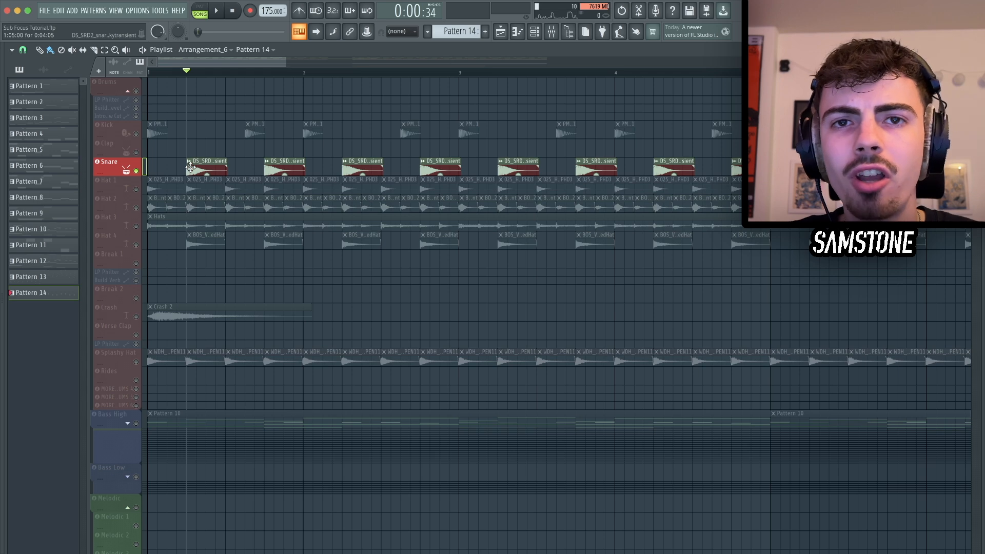
{"action": "left_click", "coordinate": [190, 167]}
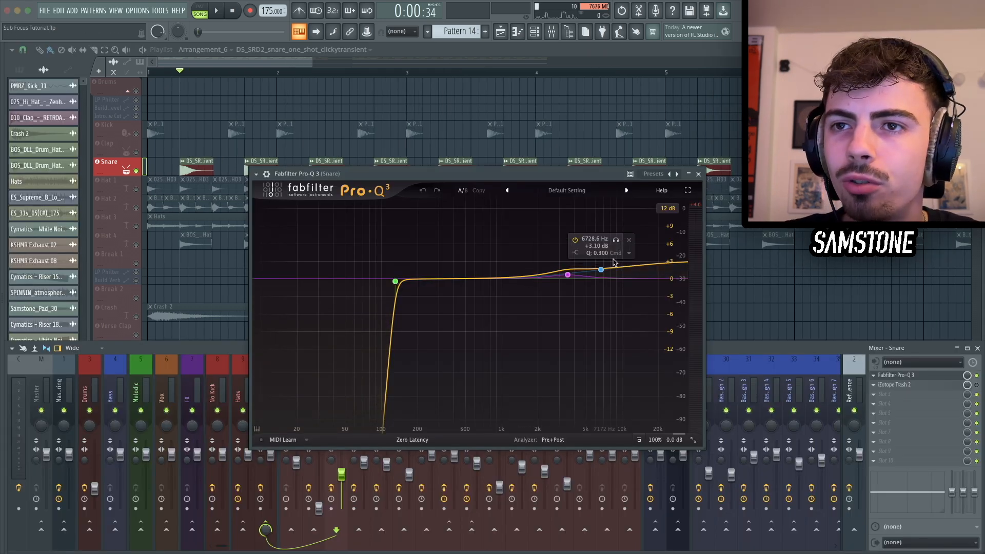
{"action": "mouse_move", "coordinate": [395, 294]}
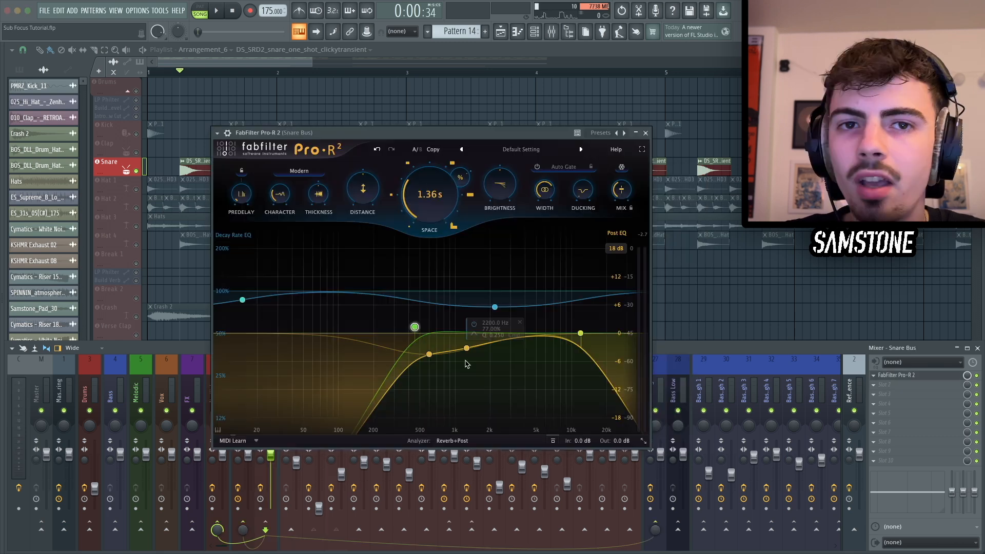
{"action": "mouse_move", "coordinate": [460, 307]}
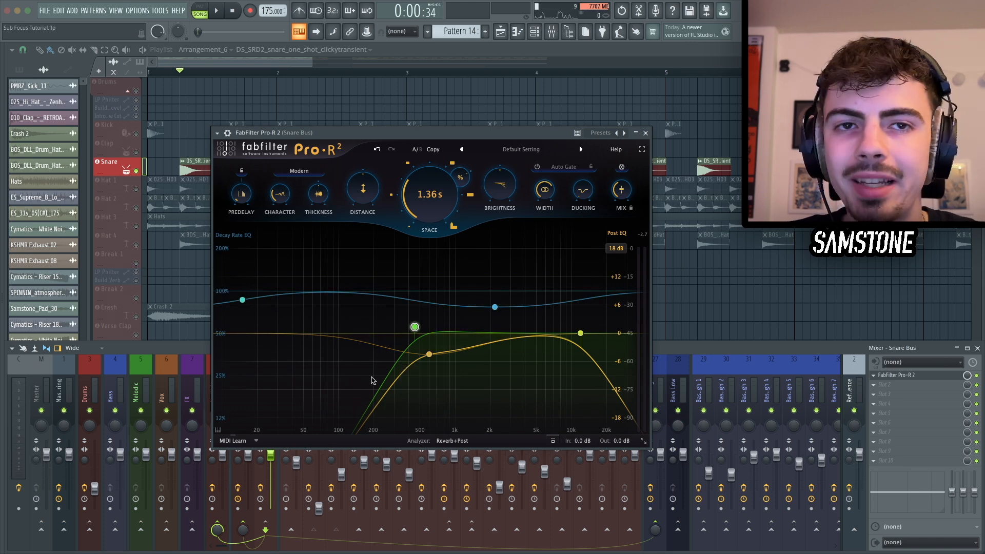
{"action": "mouse_move", "coordinate": [369, 385]}
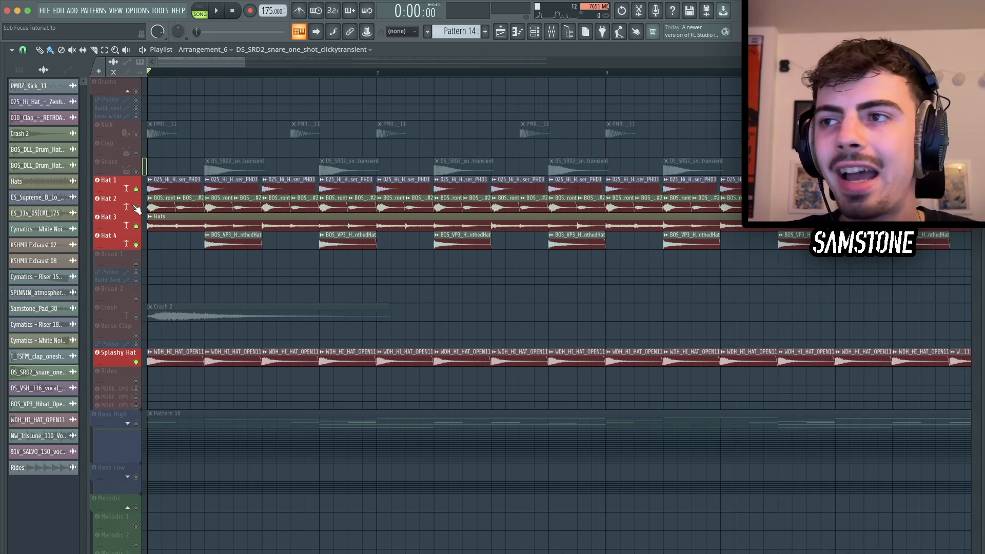
Step: Audition the Hat 1 to Hat 4 and Splashy Hat tracks together, and Hat 1 on its own
{"action": "scroll", "coordinate": [163, 244], "scroll_direction": "up", "scroll_amount": 2}
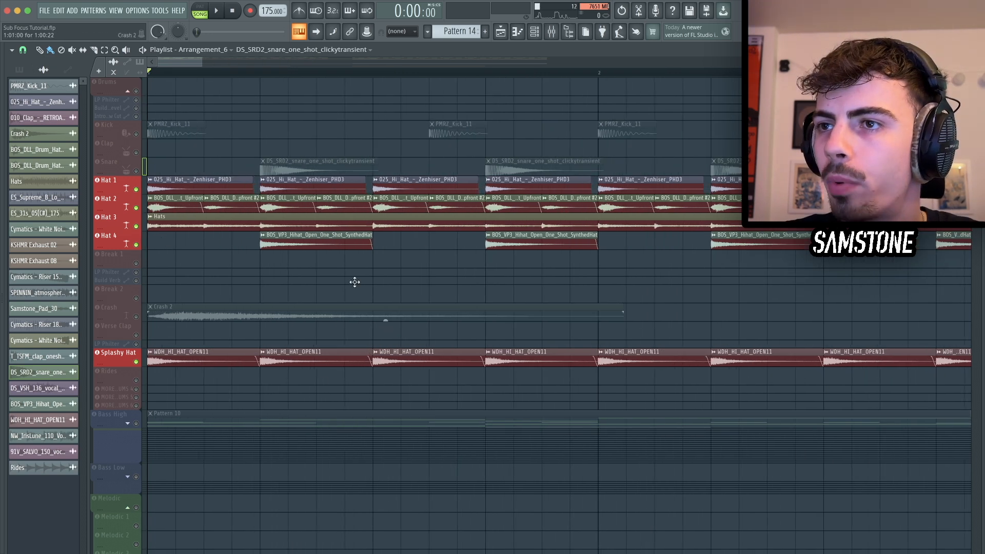
{"action": "scroll", "coordinate": [209, 279], "scroll_direction": "down", "scroll_amount": 4}
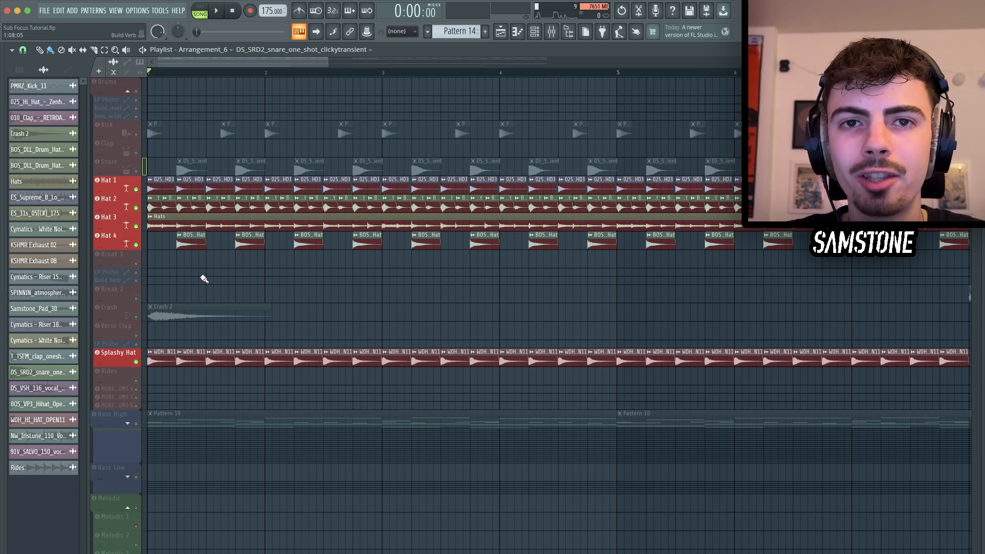
{"action": "key", "text": "space"}
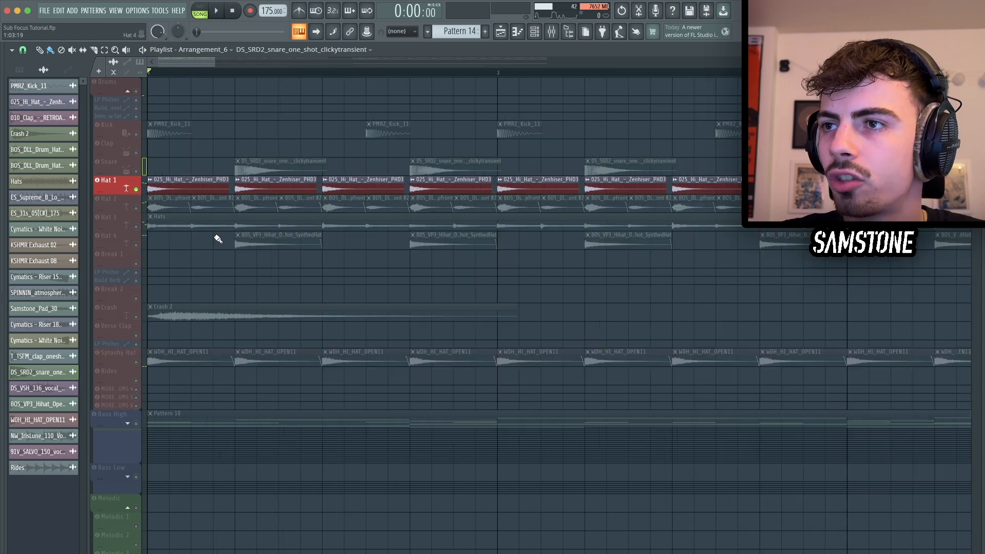
{"action": "key", "text": "space"}
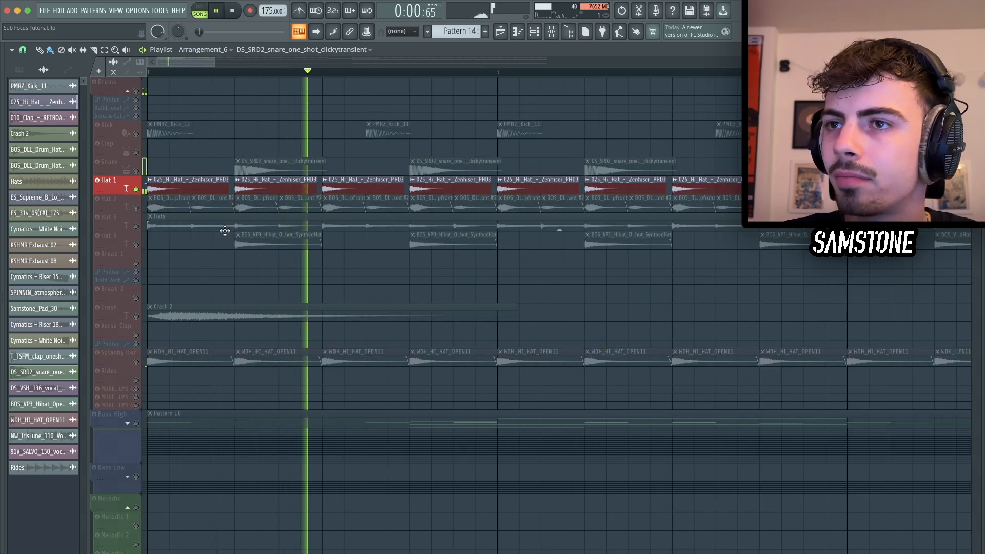
Step: Stop Hat 1 and audition the Hat 2 track on its own
{"action": "key", "text": "space"}
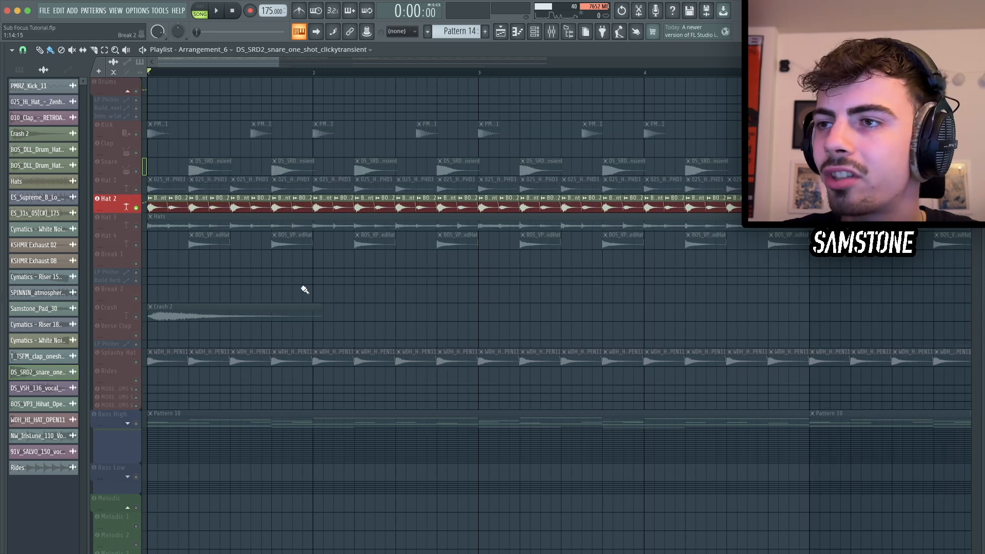
{"action": "scroll", "coordinate": [193, 242], "scroll_direction": "up", "scroll_amount": 5}
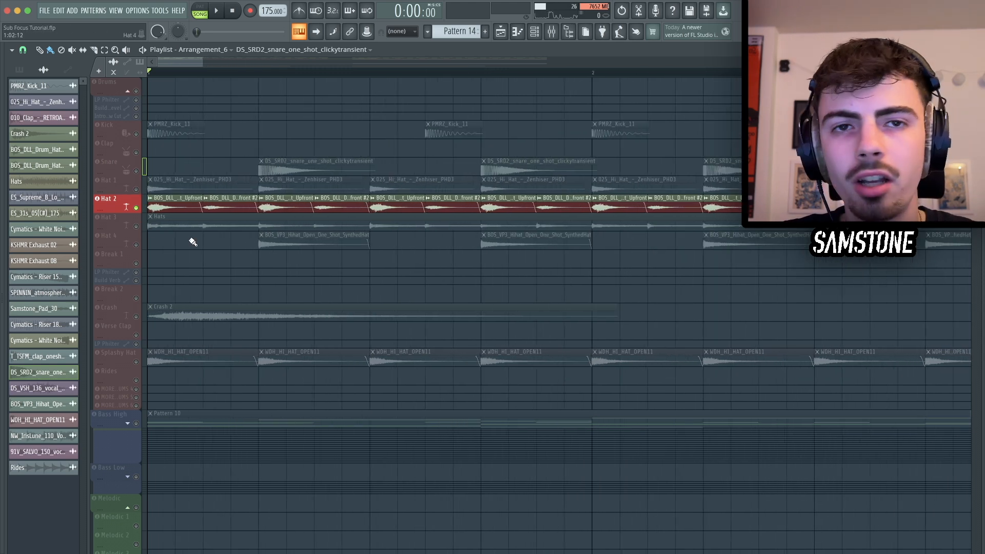
{"action": "key", "text": "space"}
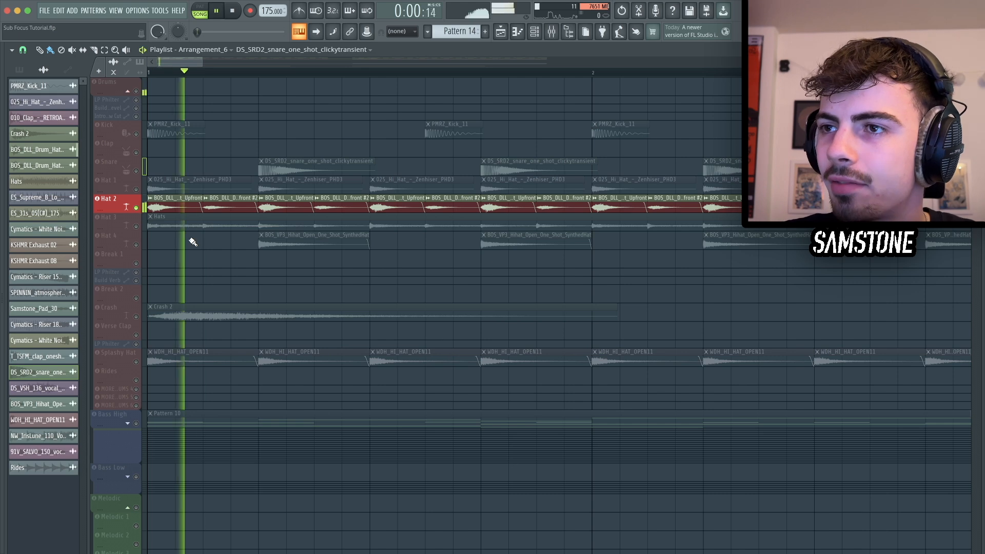
{"action": "key", "text": "space"}
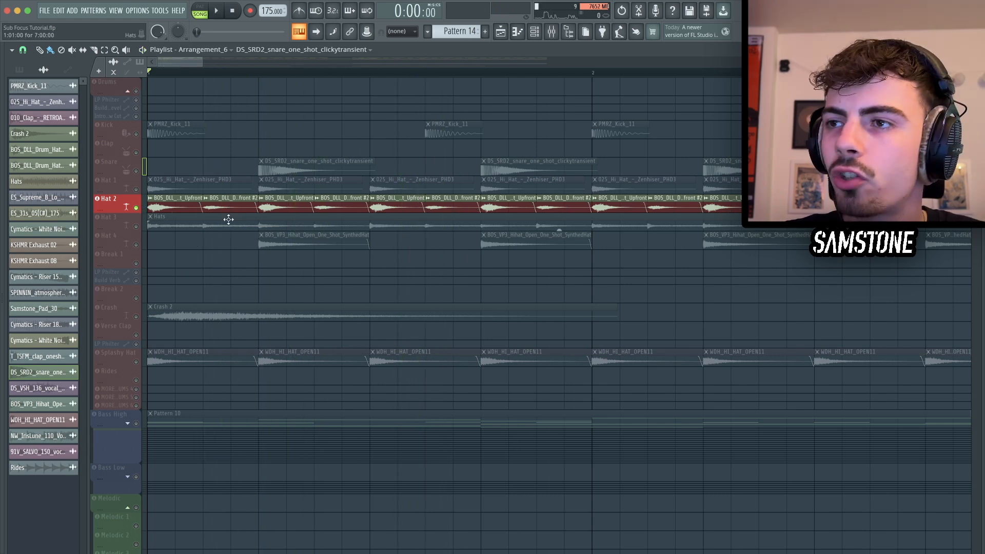
Step: Audition the Hat 3 track and the Hat 4 track, each soloed
{"action": "mouse_move", "coordinate": [229, 210]}
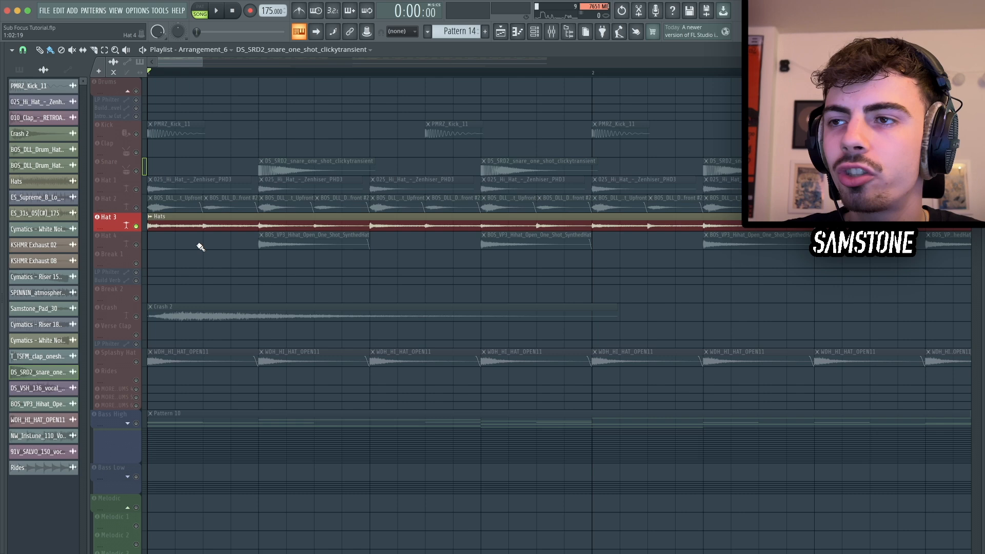
{"action": "scroll", "coordinate": [197, 244], "scroll_direction": "down", "scroll_amount": 5}
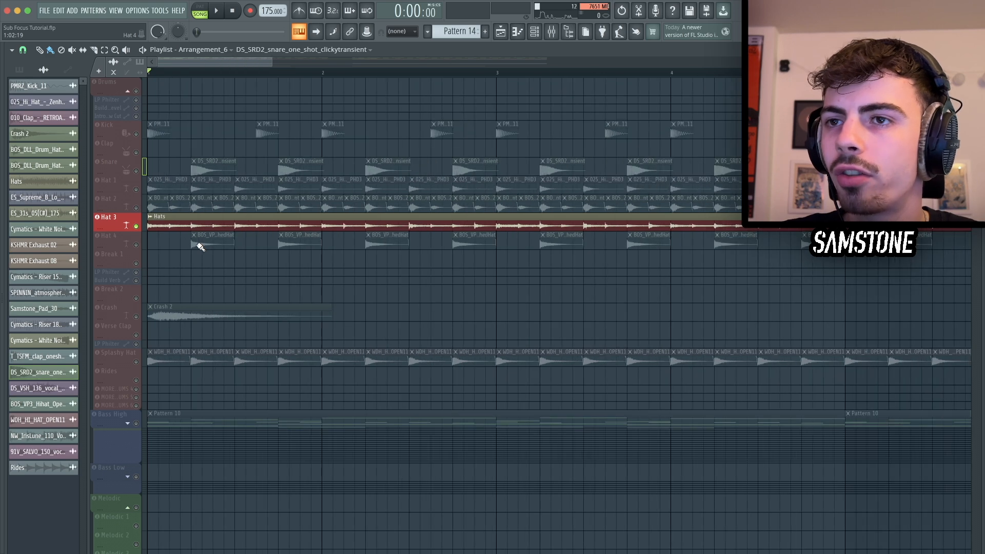
{"action": "key", "text": "space"}
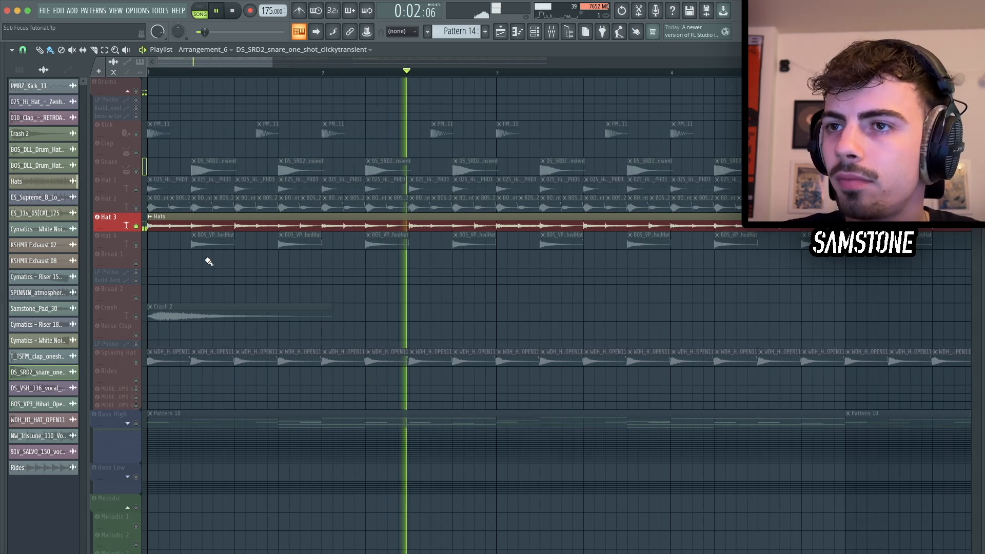
{"action": "key", "text": "space"}
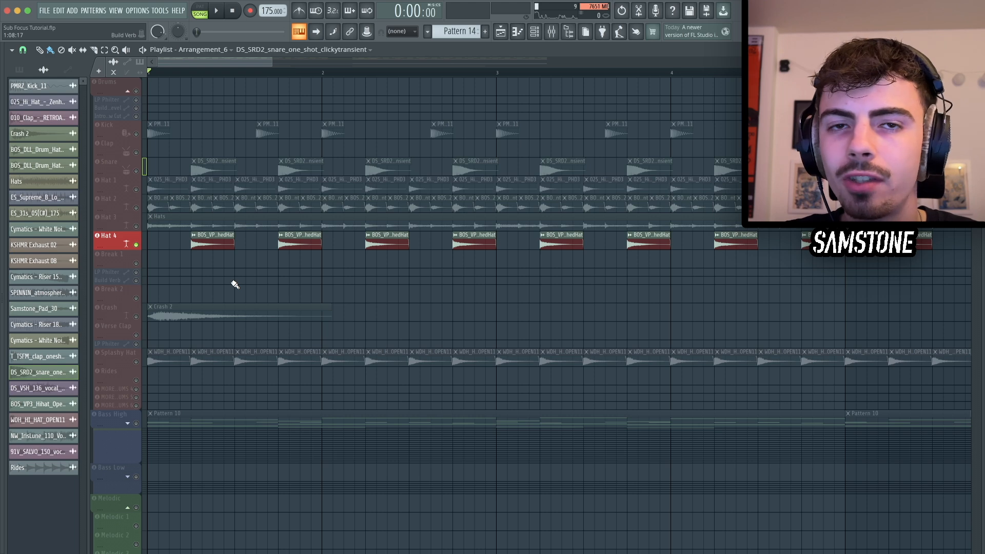
{"action": "key", "text": "space"}
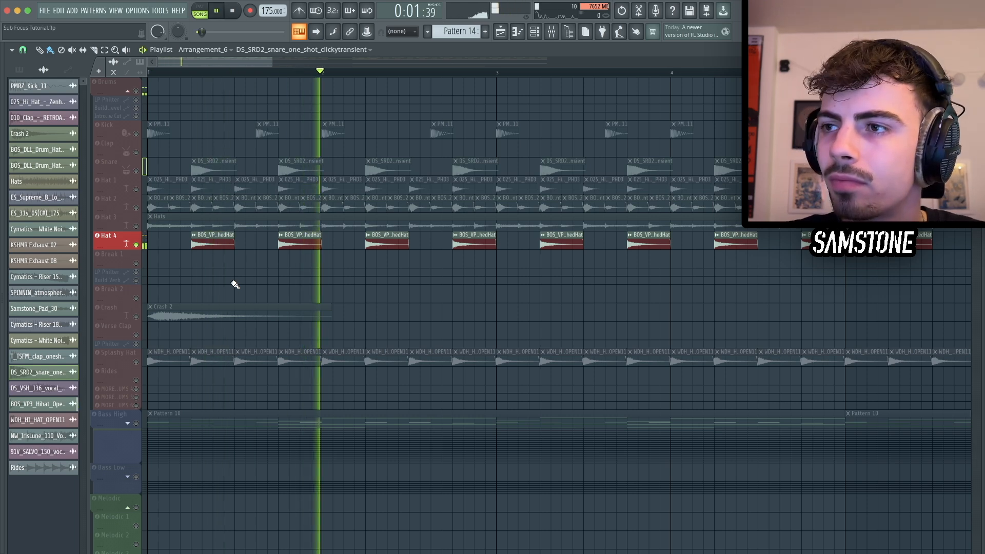
{"action": "key", "text": "space"}
Step: Audition the soloed Splashy Hat track and examine the Fruity Delay 3 on its mixer track
{"action": "key", "text": "space"}
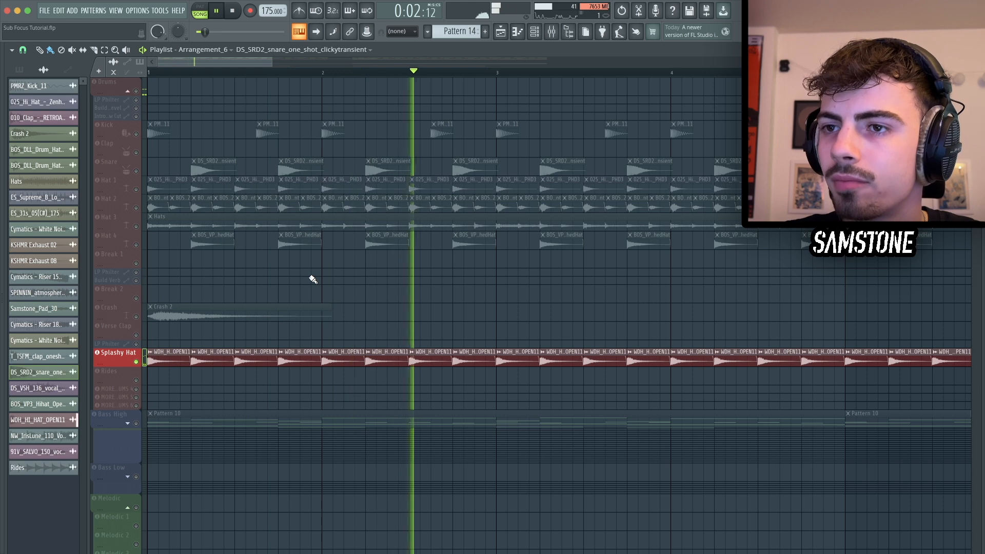
{"action": "key", "text": "space"}
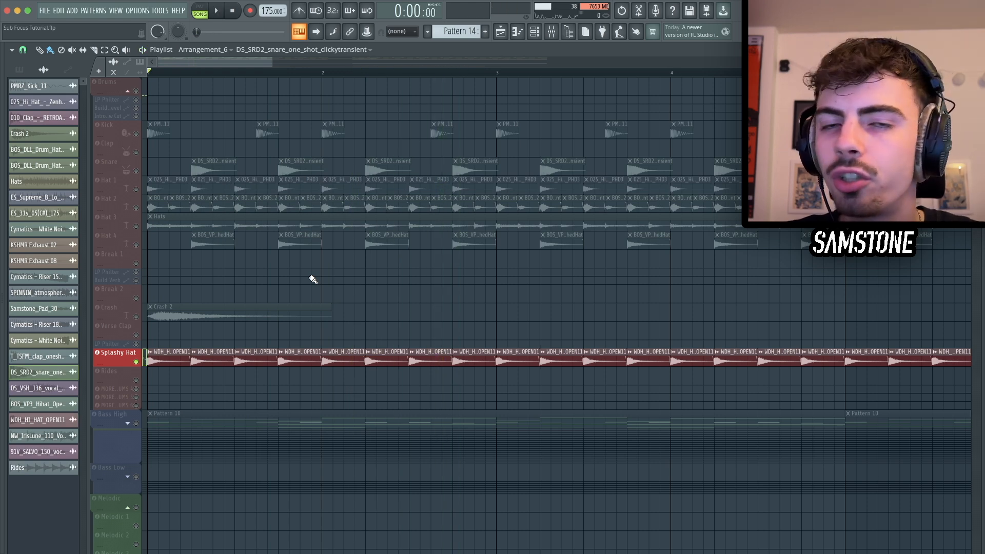
{"action": "key", "text": "F9"}
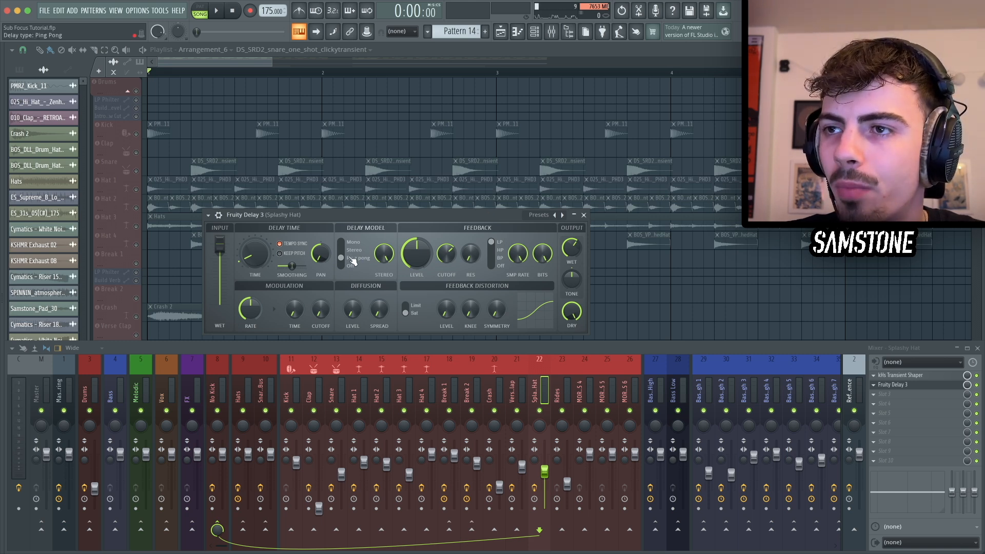
{"action": "left_click_drag", "start_coordinate": [321, 252], "coordinate": [323, 250]}
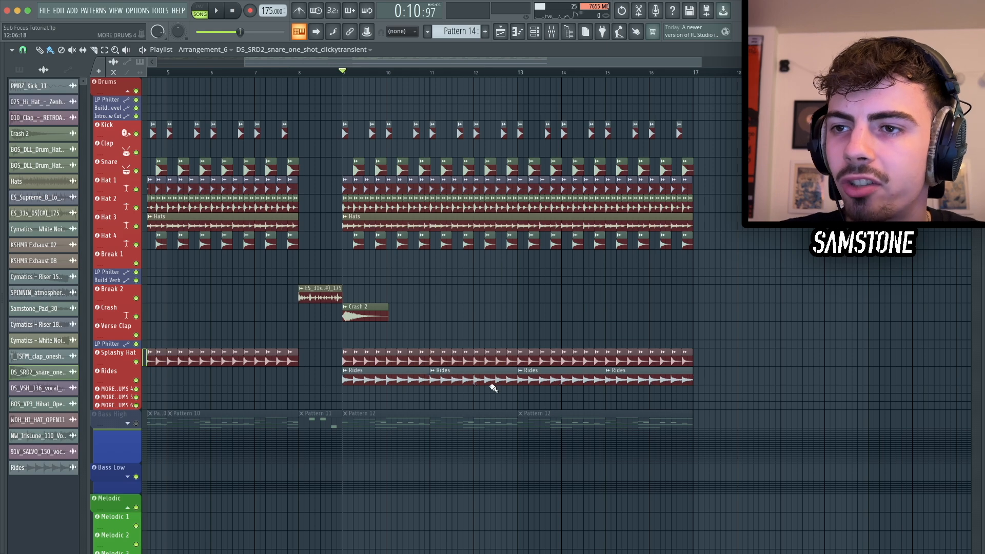
Step: Play the full drum group from bar 9, where the Rides clips join the pattern
{"action": "scroll", "coordinate": [465, 389], "scroll_direction": "right", "scroll_amount": 1}
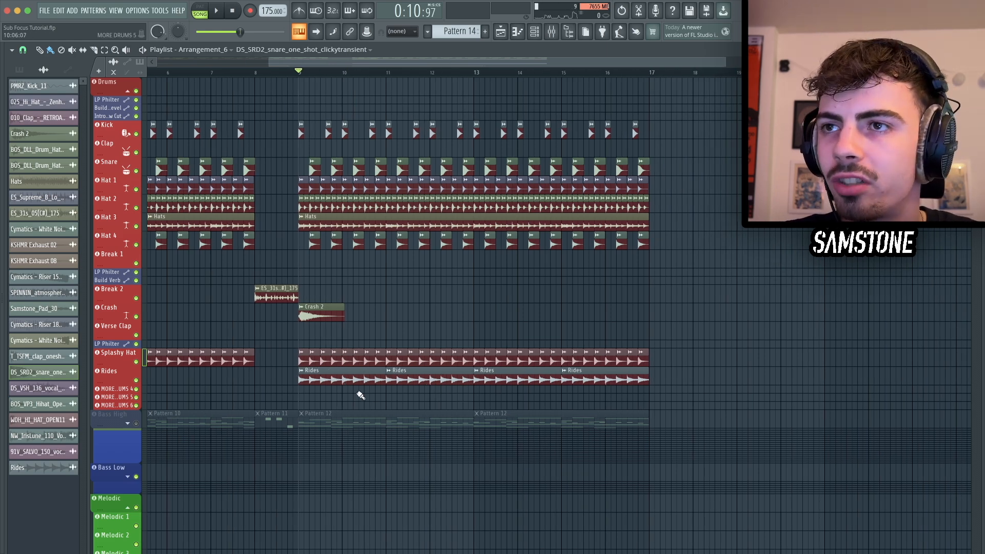
{"action": "key", "text": "space"}
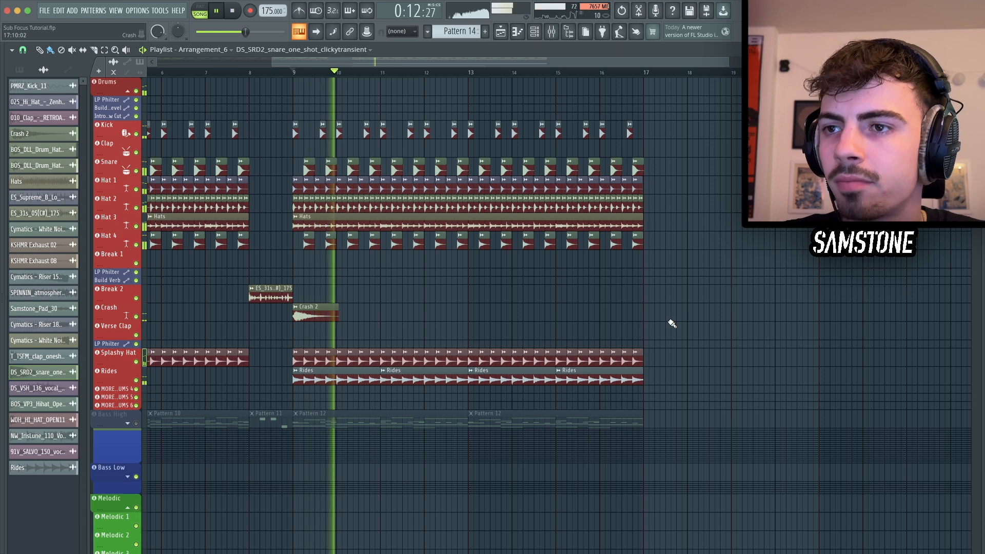
{"action": "key", "text": "space"}
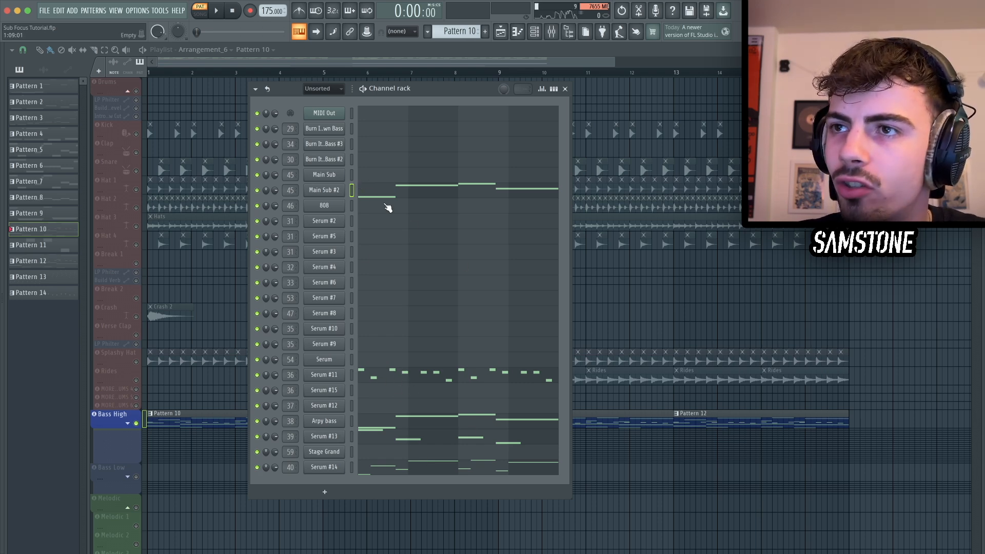
Step: Open the Main Sub #2 Serum patch, examine its oscillator A wavetable and effects, and play a test note
{"action": "left_click", "coordinate": [342, 189]}
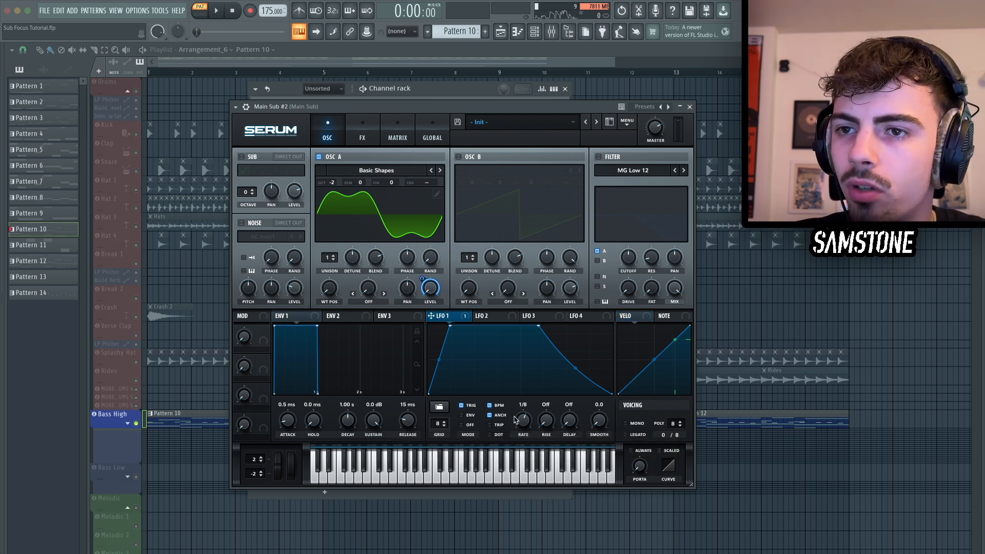
{"action": "mouse_move", "coordinate": [427, 281]}
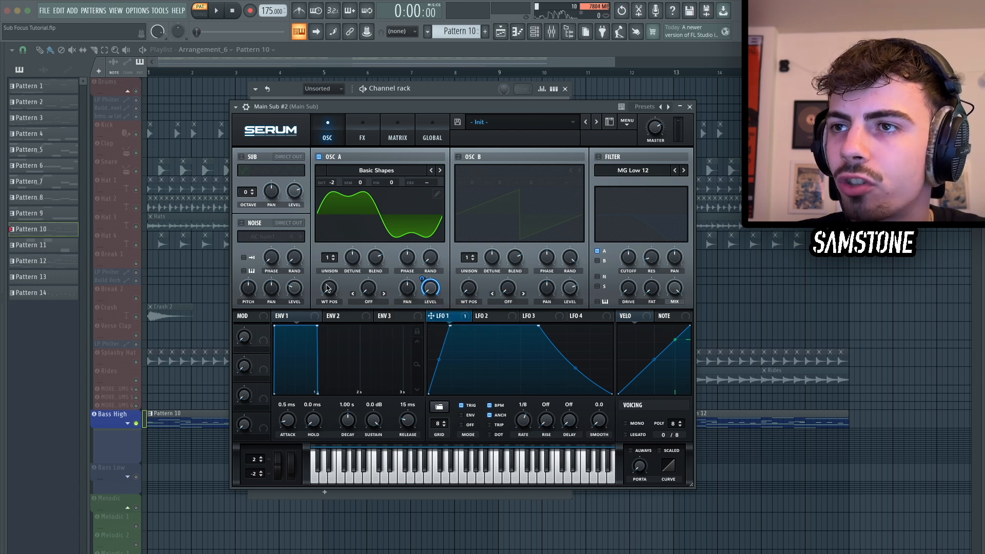
{"action": "left_click", "coordinate": [437, 194]}
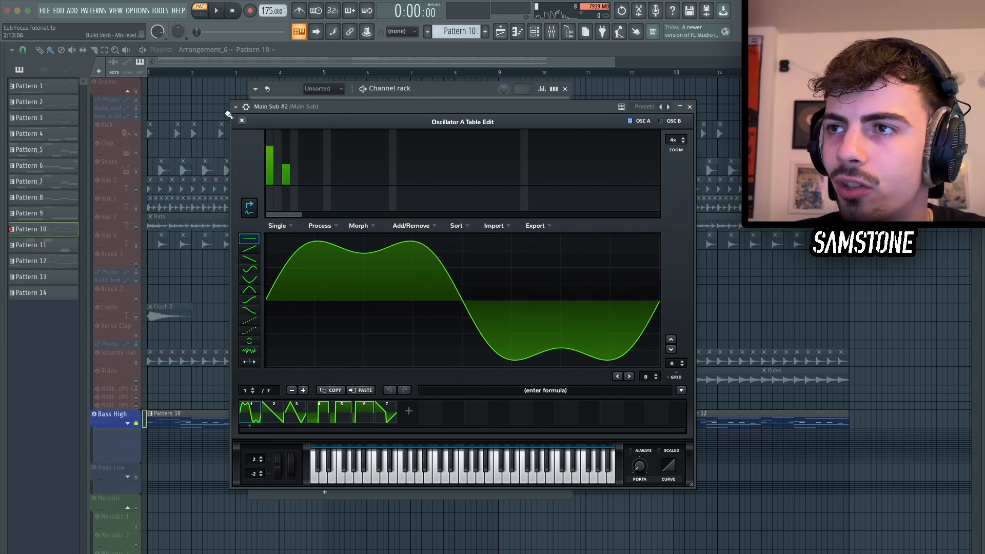
{"action": "left_click", "coordinate": [242, 122]}
{"action": "left_click", "coordinate": [359, 131]}
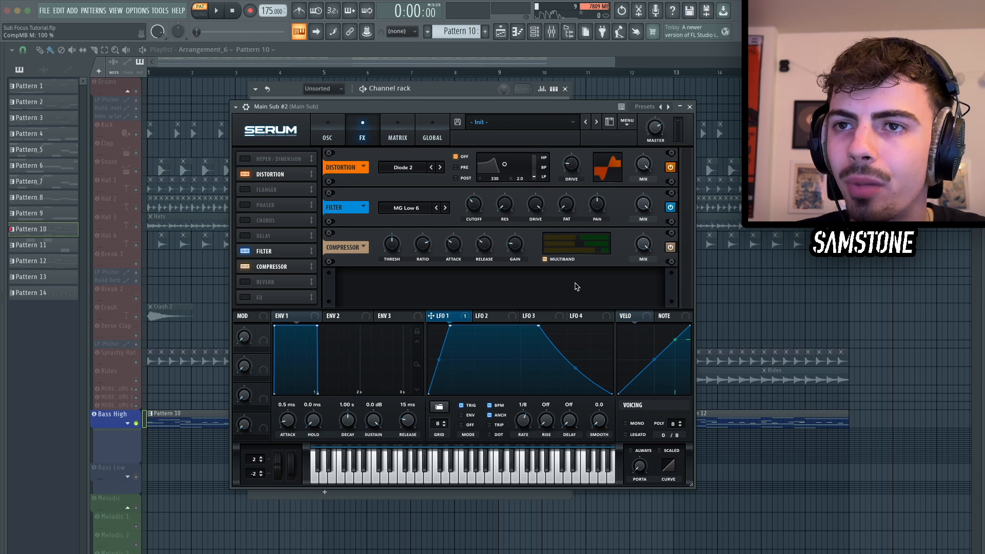
{"action": "key", "text": "x"}
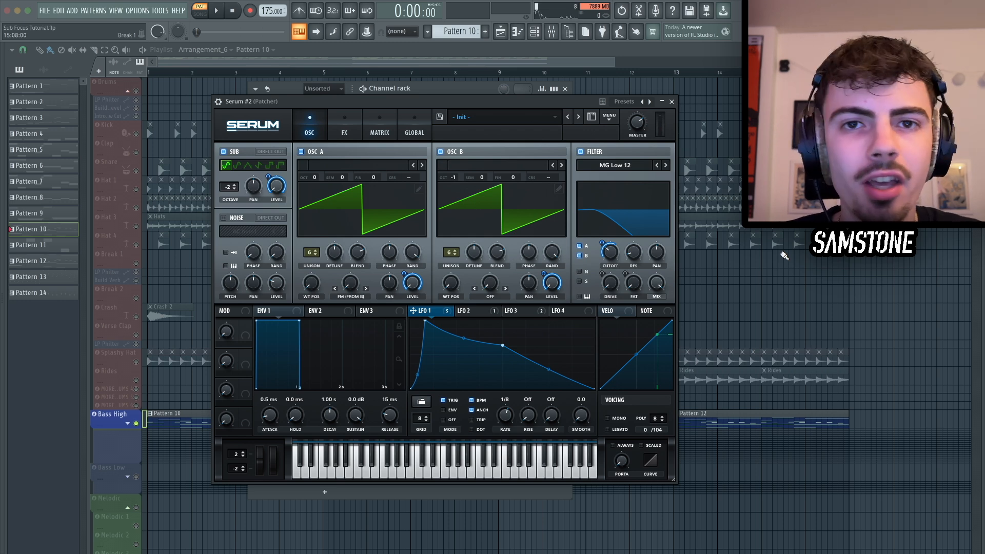
Step: Audition the Serum #2 bass patch and examine the LFO modulation on its filter cutoff and distortion drive
{"action": "key", "text": "x"}
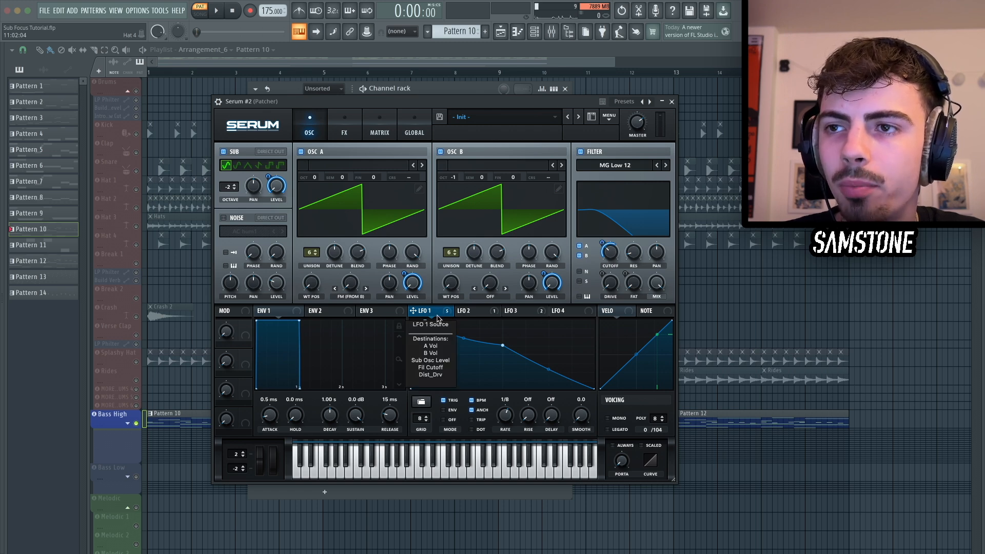
{"action": "left_click_drag", "start_coordinate": [601, 244], "coordinate": [600, 243]}
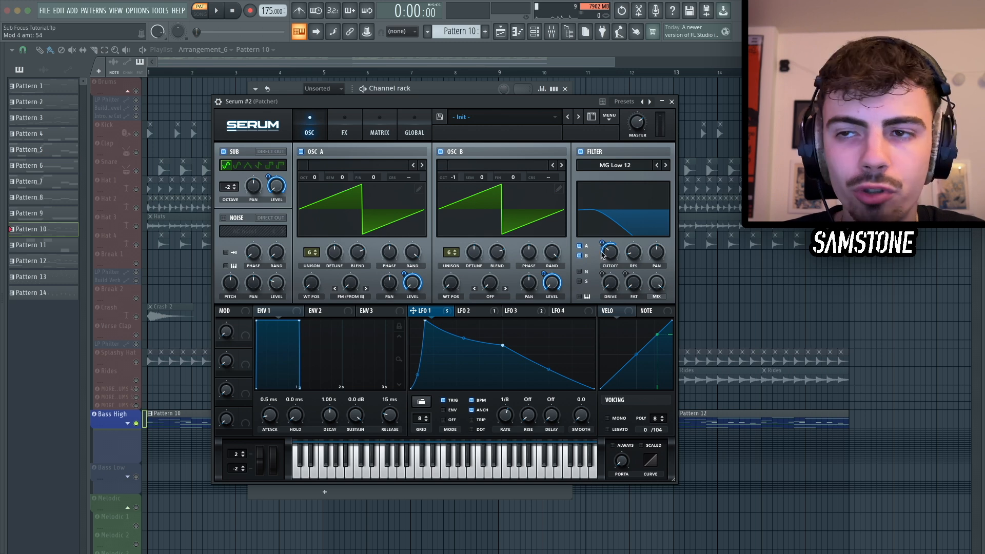
{"action": "left_click", "coordinate": [519, 310]}
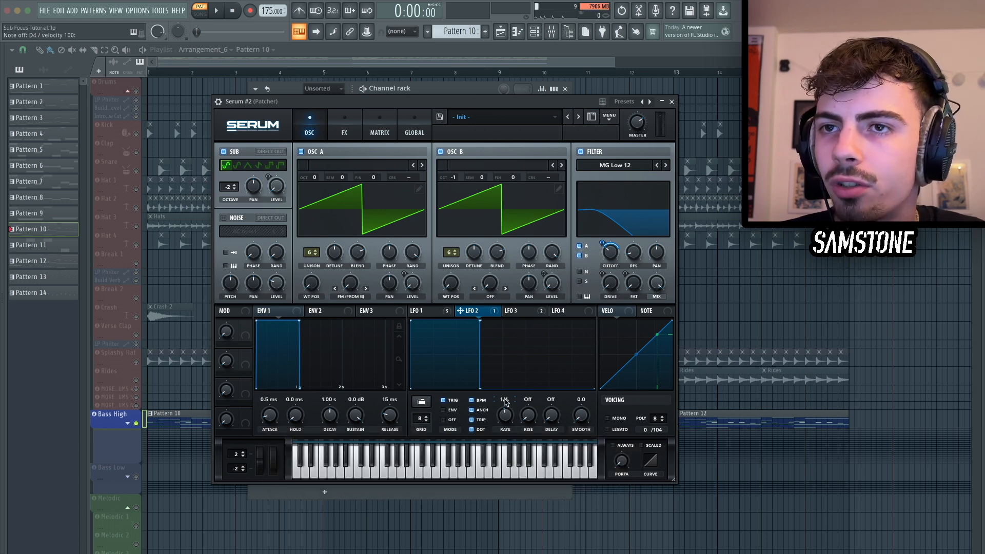
{"action": "left_click_drag", "start_coordinate": [602, 244], "coordinate": [601, 244]}
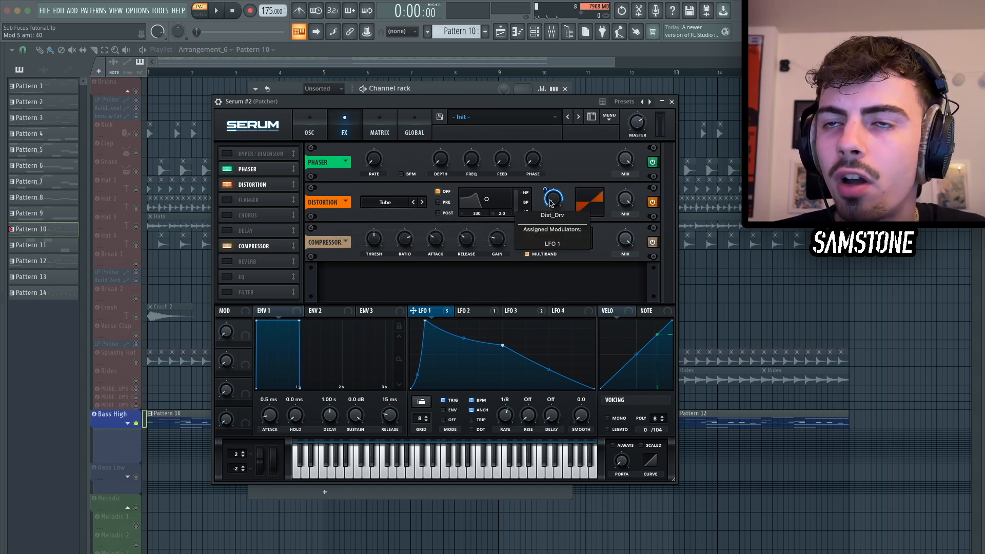
{"action": "mouse_move", "coordinate": [546, 189]}
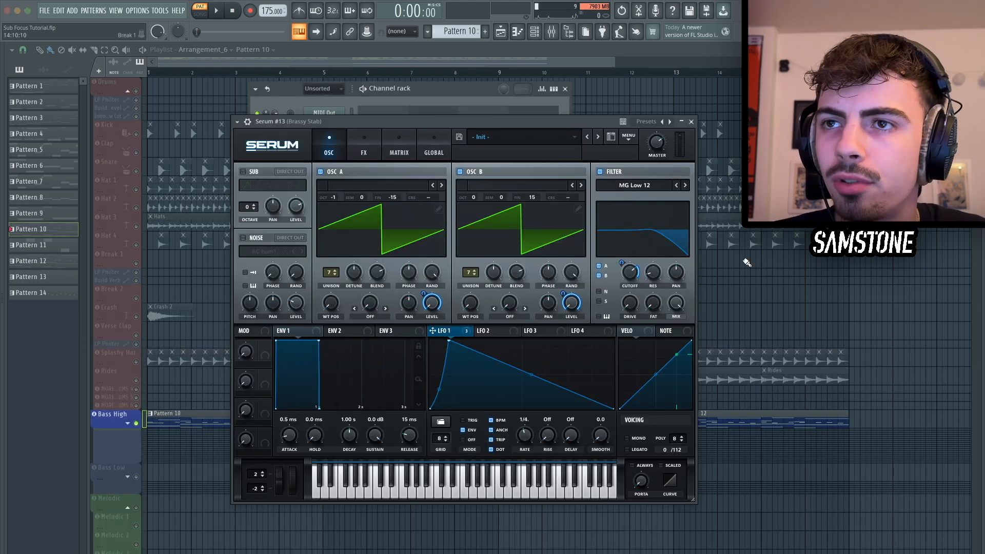
Step: Play test notes on the Serum #13 Brassy Stab patch and inspect its filter cutoff modulation
{"action": "key", "text": "x"}
{"action": "key", "text": "v"}
{"action": "key", "text": "c"}
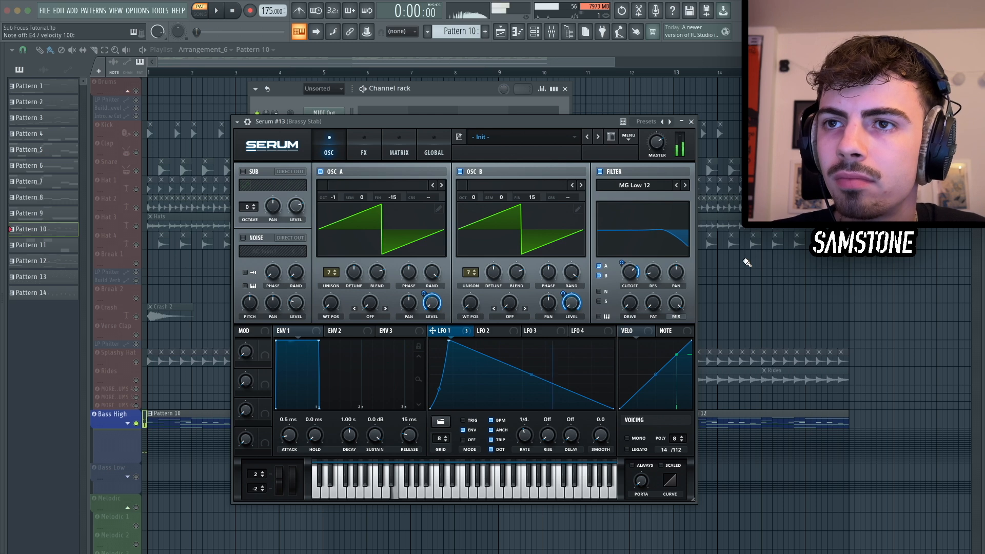
{"action": "key", "text": "x"}
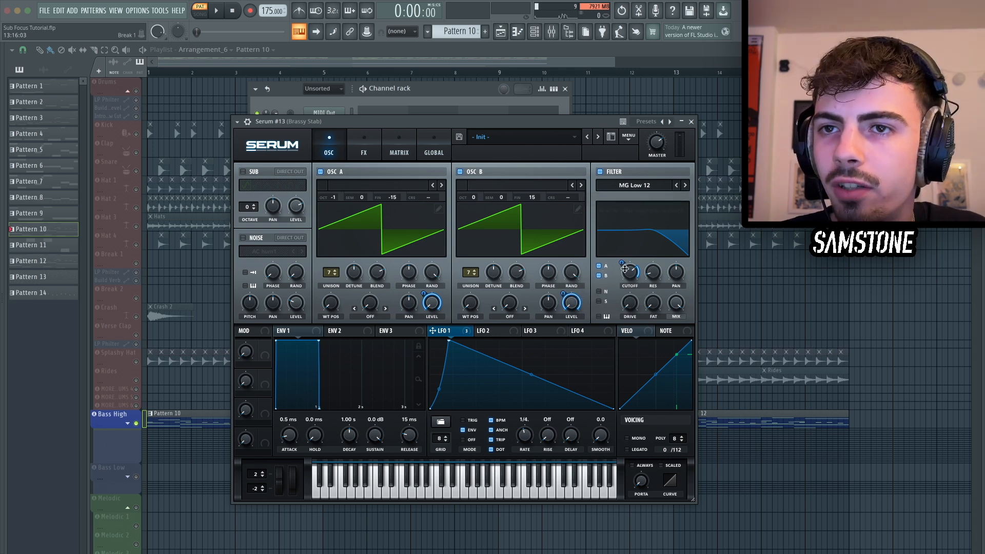
{"action": "left_click_drag", "start_coordinate": [623, 264], "coordinate": [623, 264]}
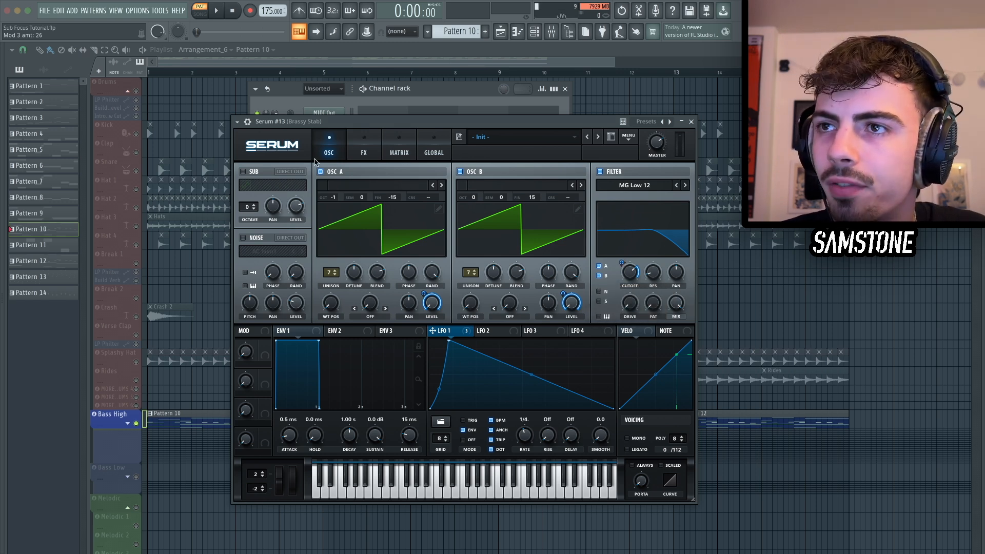
Step: Compare the Brassy Stab with its Serum reverb off and on, and review the iZotope Trash 2 on its mixer track
{"action": "left_click", "coordinate": [359, 149]}
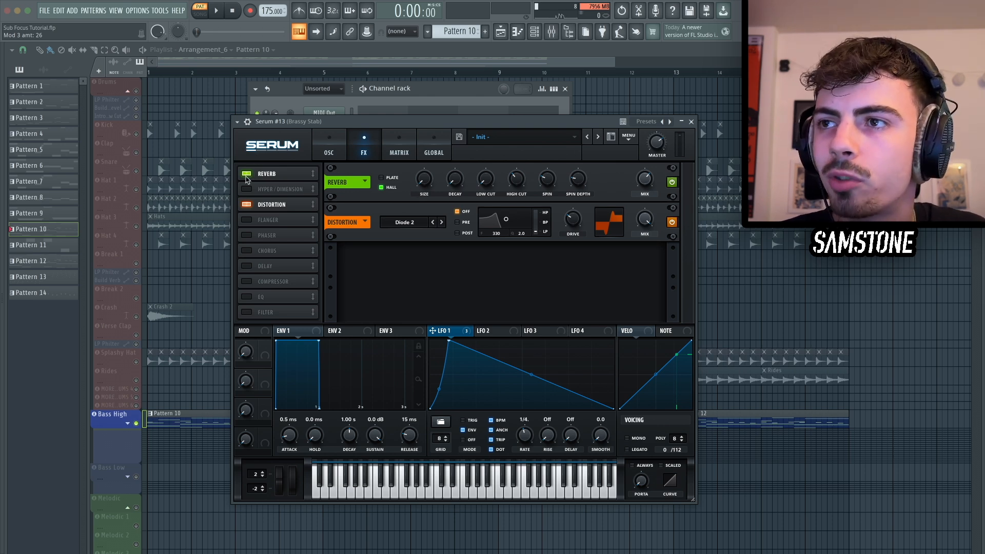
{"action": "left_click", "coordinate": [674, 182]}
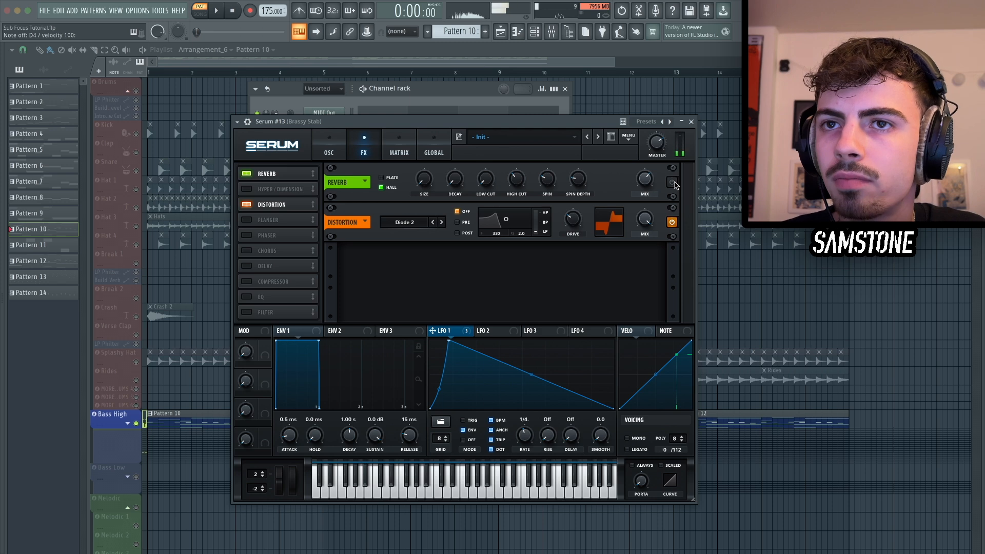
{"action": "left_click", "coordinate": [673, 183]}
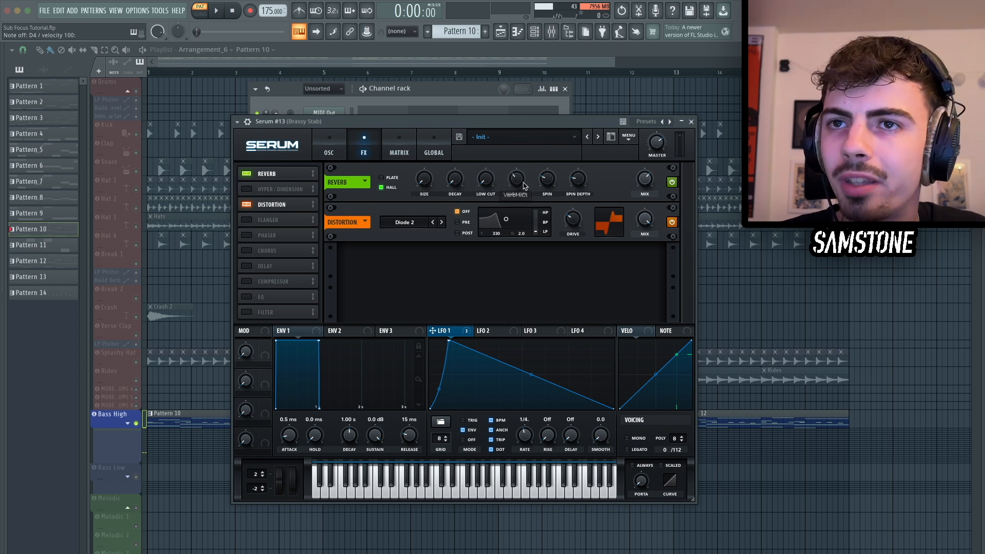
{"action": "left_click", "coordinate": [640, 180]}
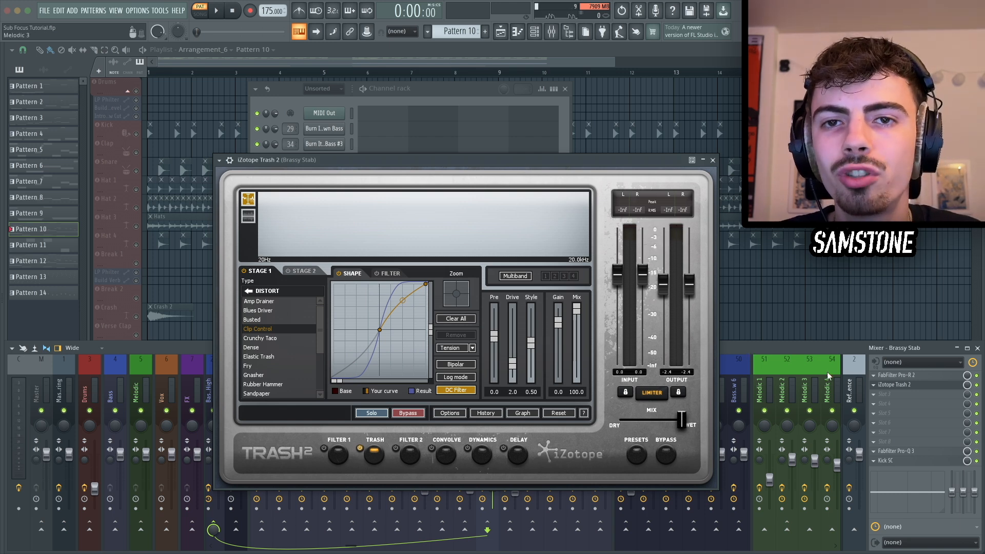
{"action": "left_click", "coordinate": [907, 384]}
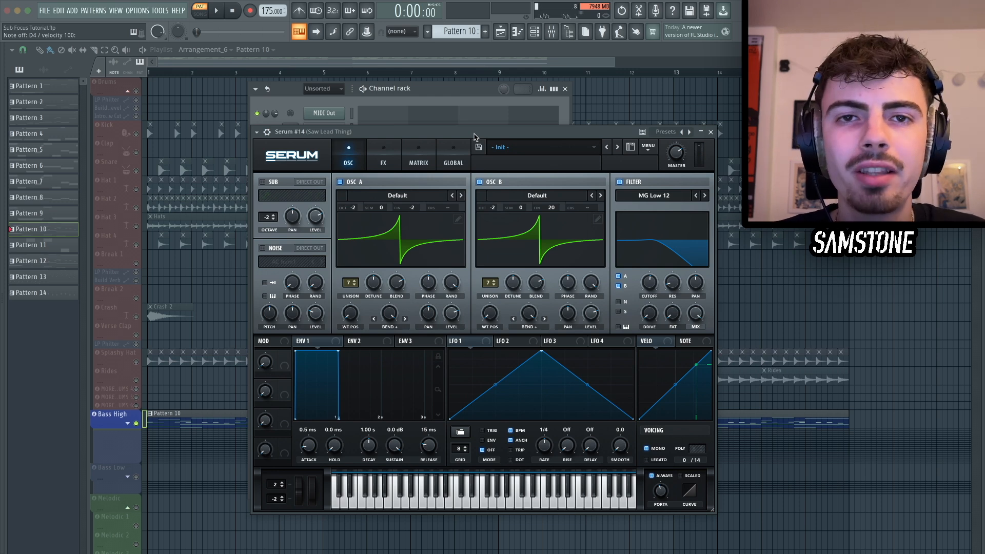
Step: Play test notes on the Serum #14 Saw Lead Thing patch and check its portamento time
{"action": "key", "text": "x"}
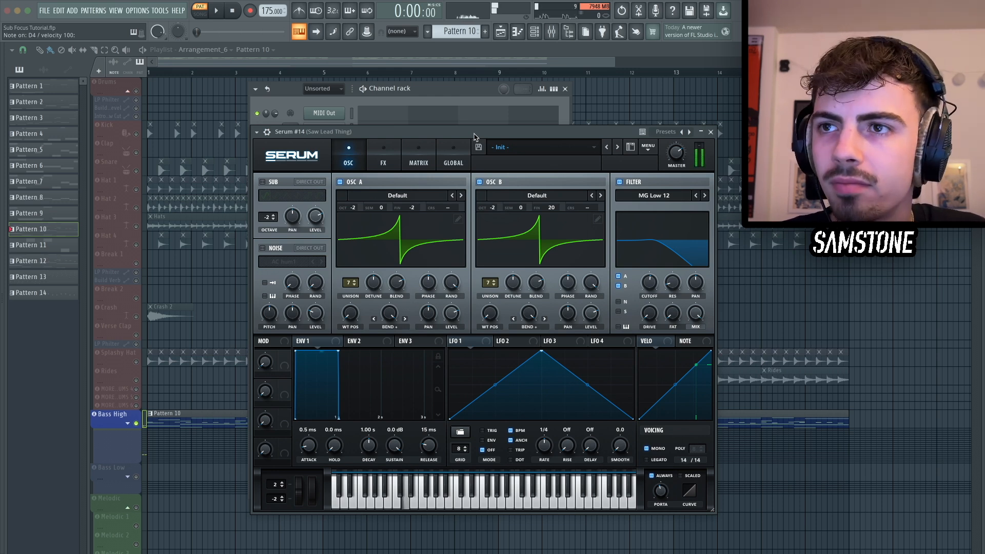
{"action": "key", "text": "v"}
{"action": "key", "text": "x"}
{"action": "key", "text": "s"}
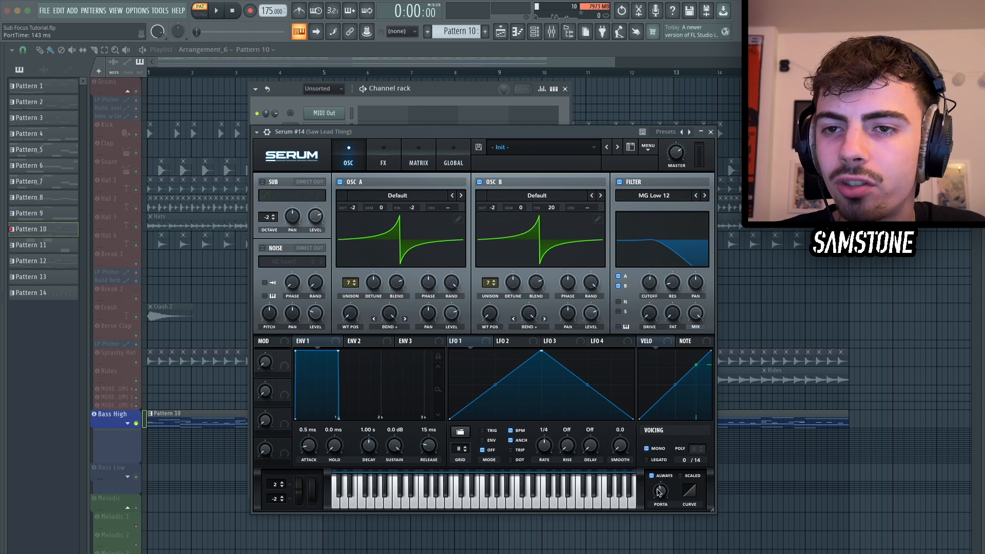
{"action": "mouse_move", "coordinate": [659, 492]}
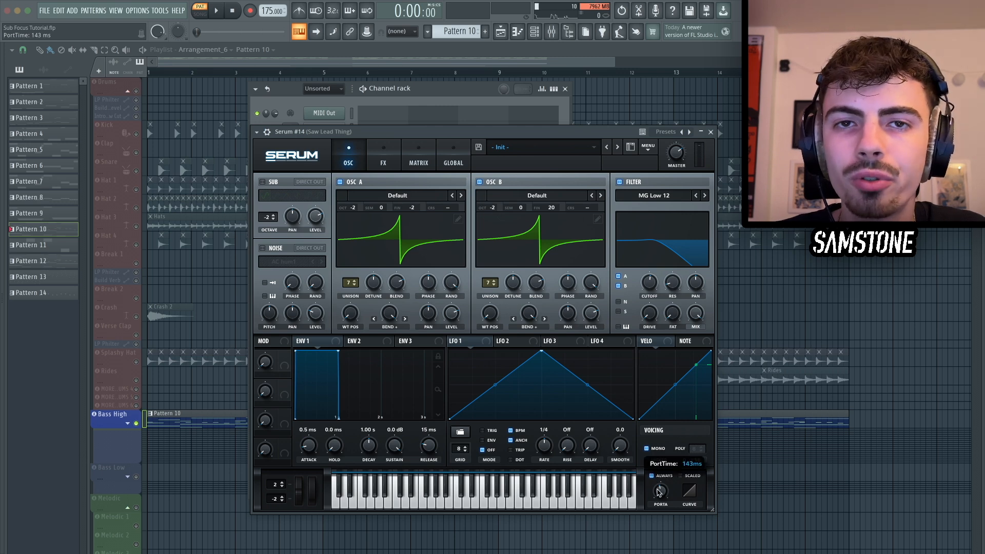
Step: Review the Saw Lead Thing's Serum effects and play a test note while viewing the Fabfilter Pro-Q 3 low cut on its mixer track
{"action": "left_click", "coordinate": [383, 159]}
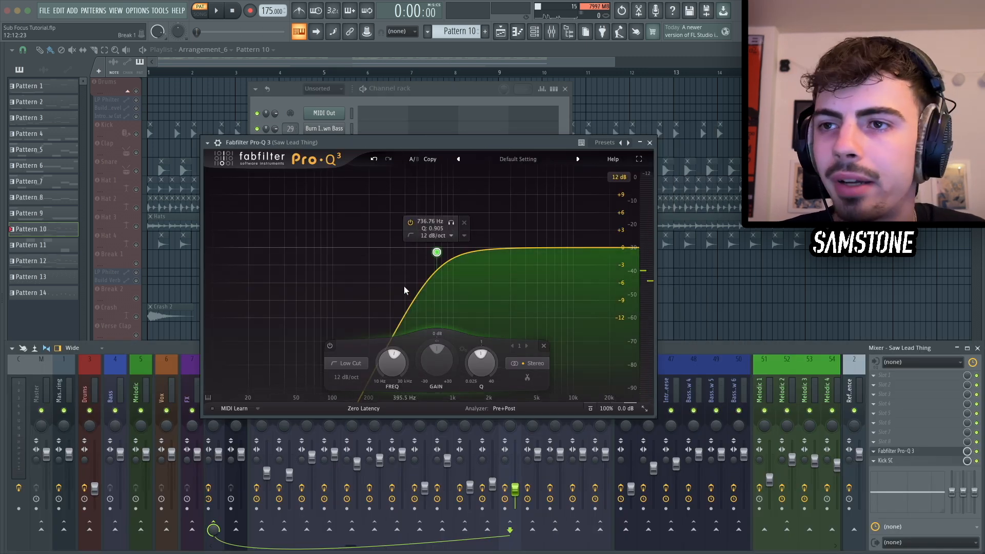
{"action": "key", "text": "x"}
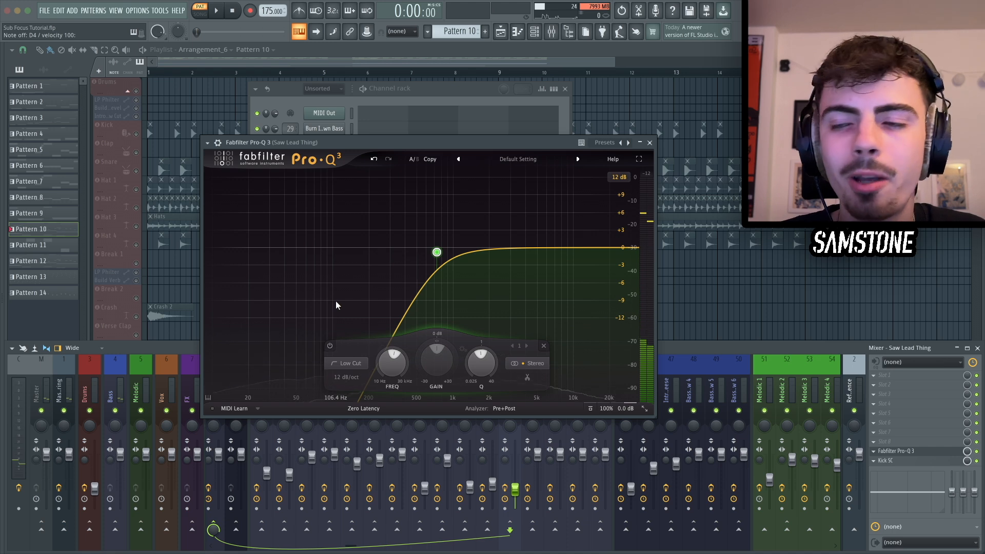
{"action": "key", "text": "Escape"}
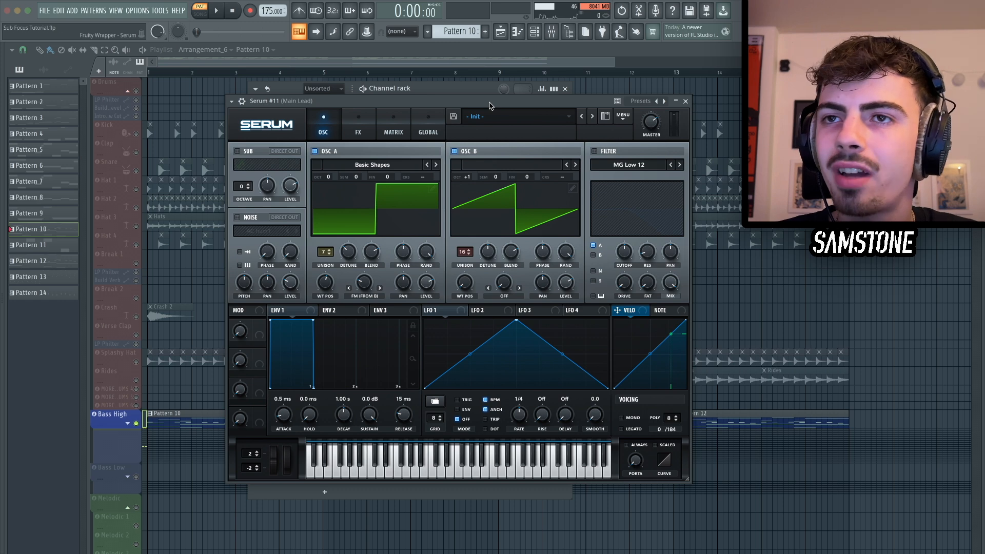
Step: Play test notes on the Serum #11 Main Lead patch and review its Serum effects and mixer plugins, including FabFilter Pro-R 2 and Pro-Q 3
{"action": "key", "text": "v"}
{"action": "key", "text": "x"}
{"action": "key", "text": "e"}
{"action": "key", "text": "w"}
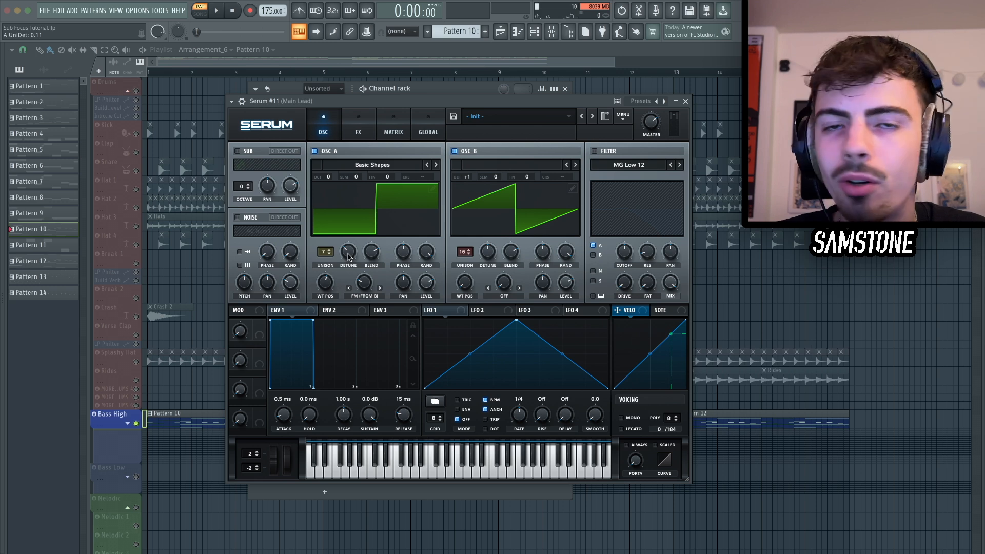
{"action": "left_click", "coordinate": [358, 128]}
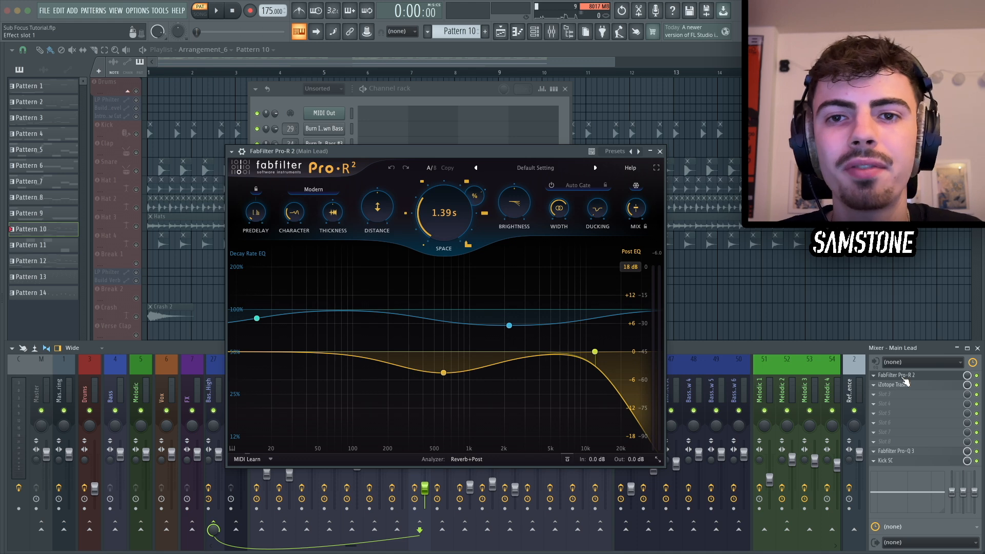
{"action": "left_click", "coordinate": [899, 451]}
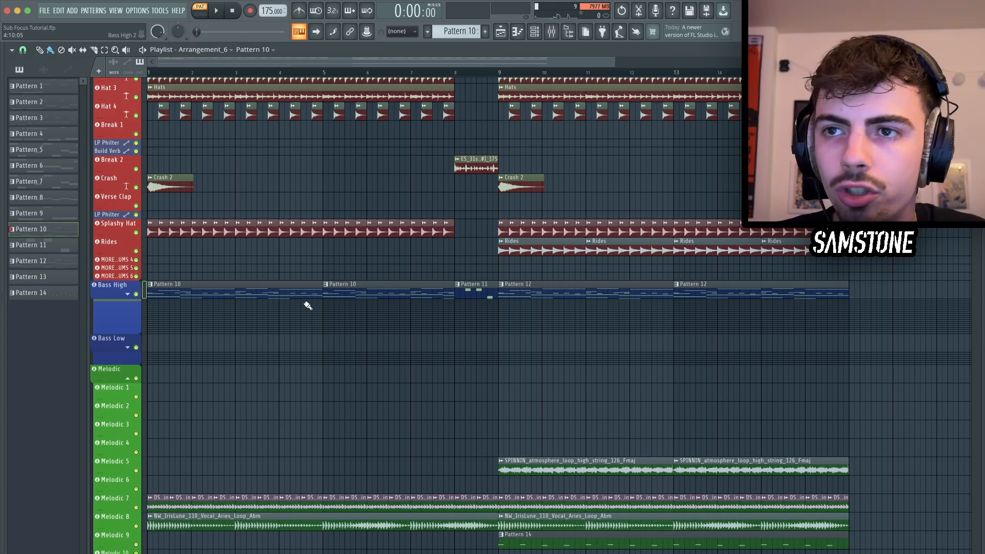
Step: Select the Pattern 11 clip on the Bass High track and audition the arrangement from bar 8
{"action": "left_click", "coordinate": [481, 290]}
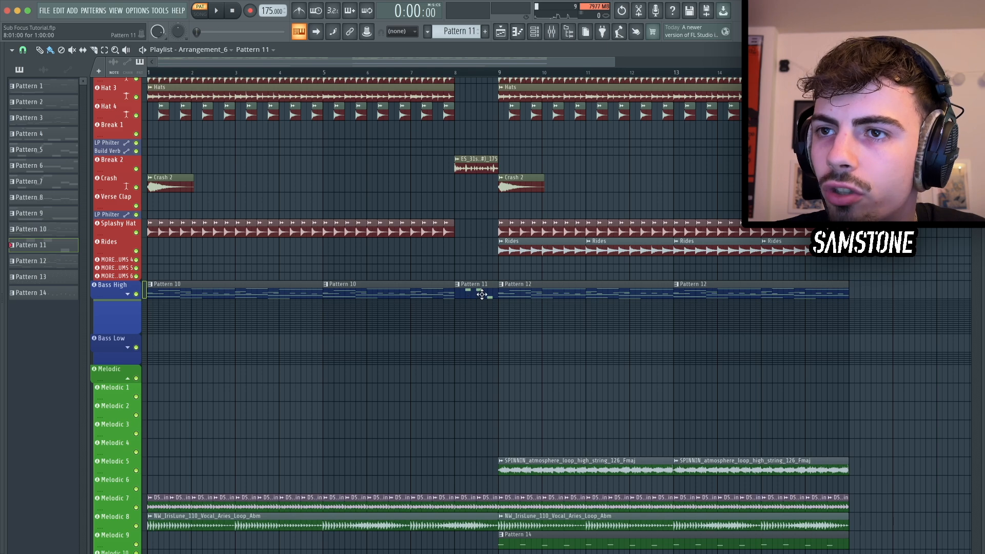
{"action": "scroll", "coordinate": [480, 298], "scroll_direction": "up", "scroll_amount": 2}
{"action": "scroll", "coordinate": [487, 304], "scroll_direction": "down", "scroll_amount": 2}
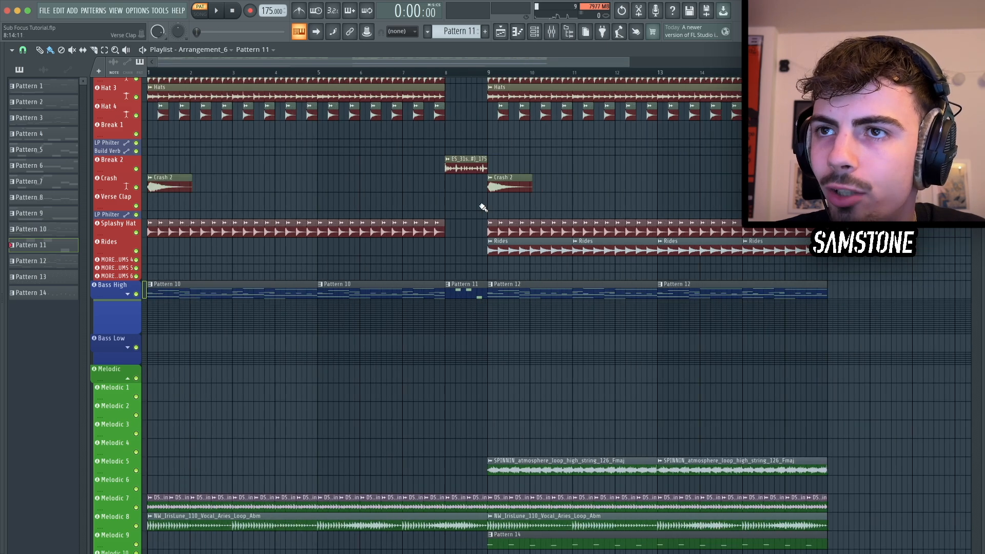
{"action": "left_click", "coordinate": [448, 73]}
{"action": "key", "text": "space"}
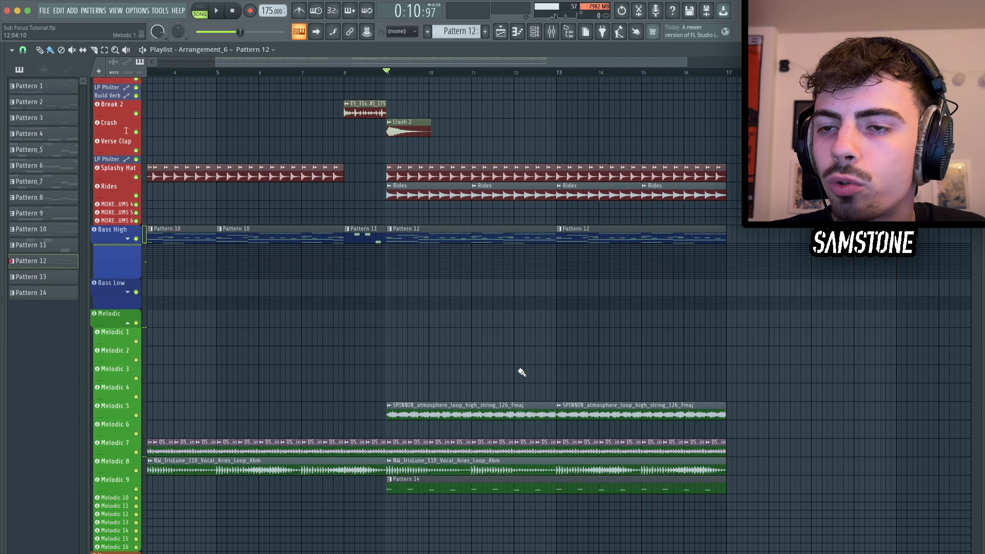
Step: Inspect the melodic loops and the Pattern 14 clips in the second half of the arrangement
{"action": "scroll", "coordinate": [552, 437], "scroll_direction": "down", "scroll_amount": 3}
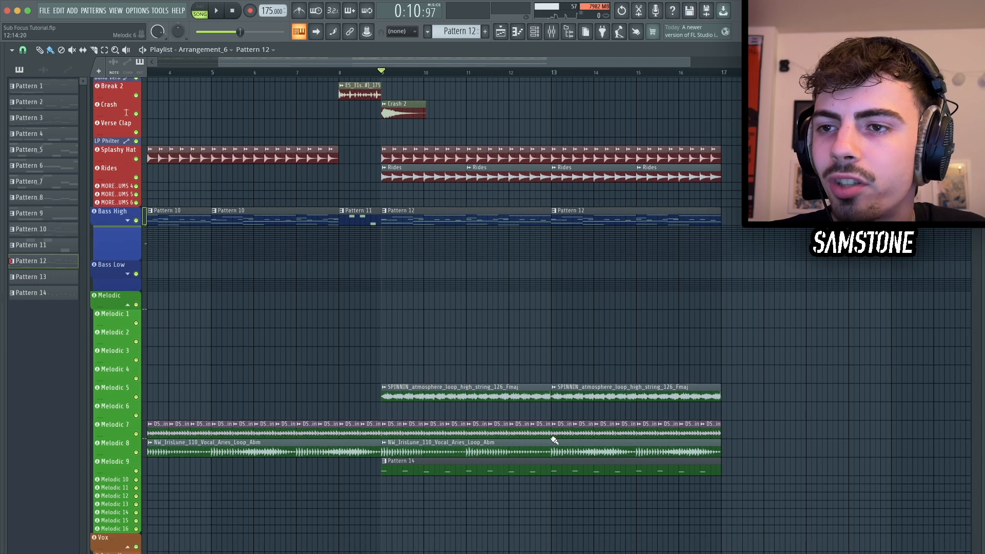
{"action": "left_click", "coordinate": [551, 425]}
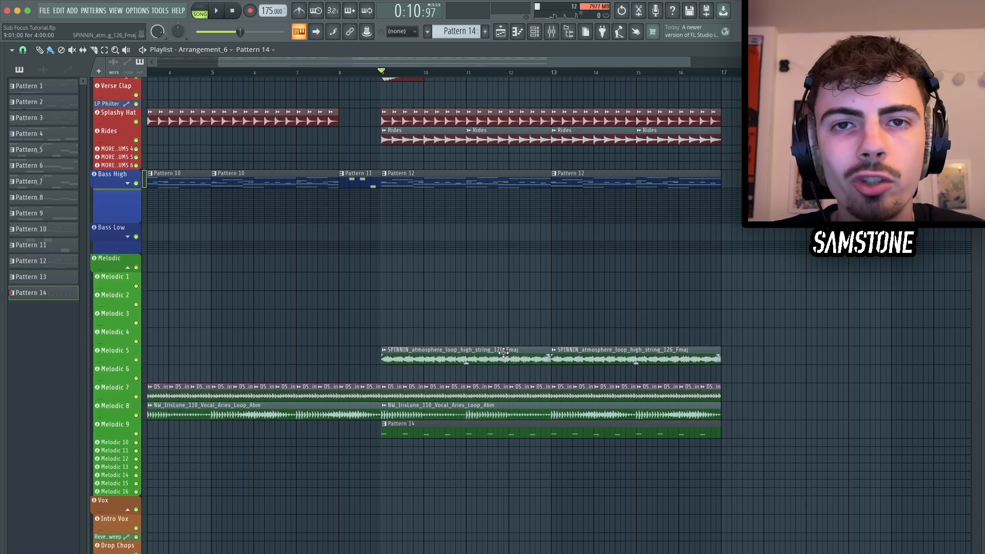
Step: Audition the Serum #11 and Serum #15 lead layers of Pattern 12 with Main Sub #2, Arpy bass, Serum #13 and Serum #14 muted
{"action": "scroll", "coordinate": [503, 353], "scroll_direction": "up", "scroll_amount": 5}
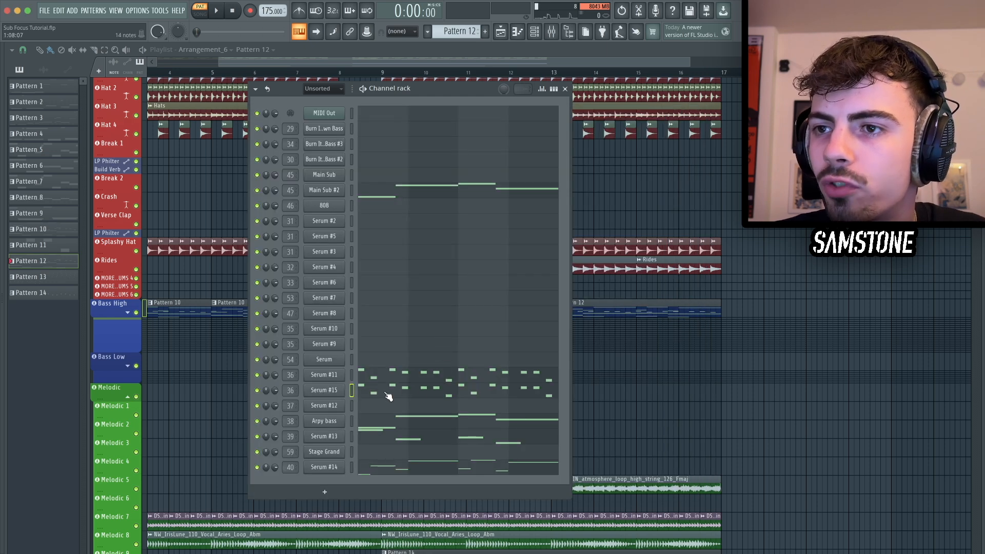
{"action": "left_click", "coordinate": [384, 383]}
{"action": "scroll", "coordinate": [283, 294], "scroll_direction": "up", "scroll_amount": 1}
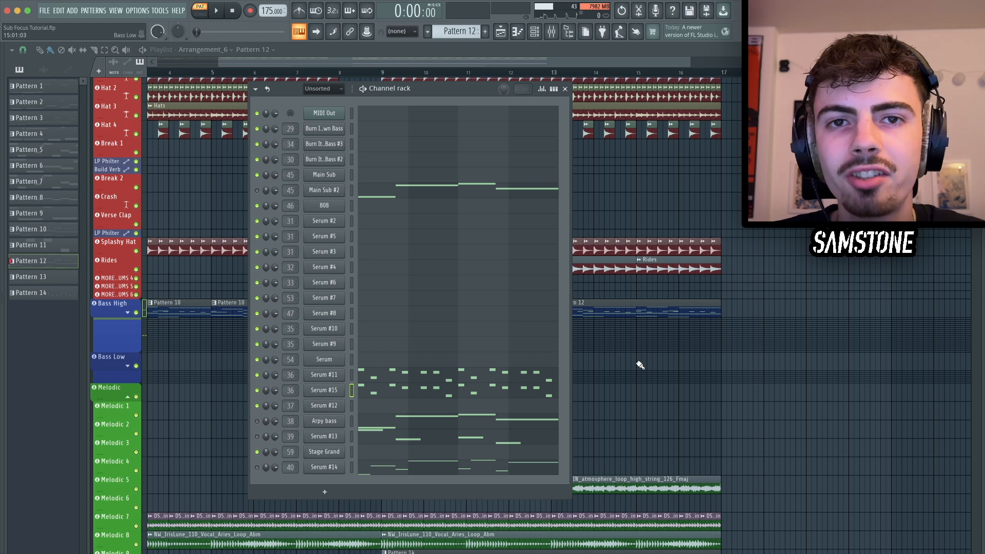
{"action": "key", "text": "space"}
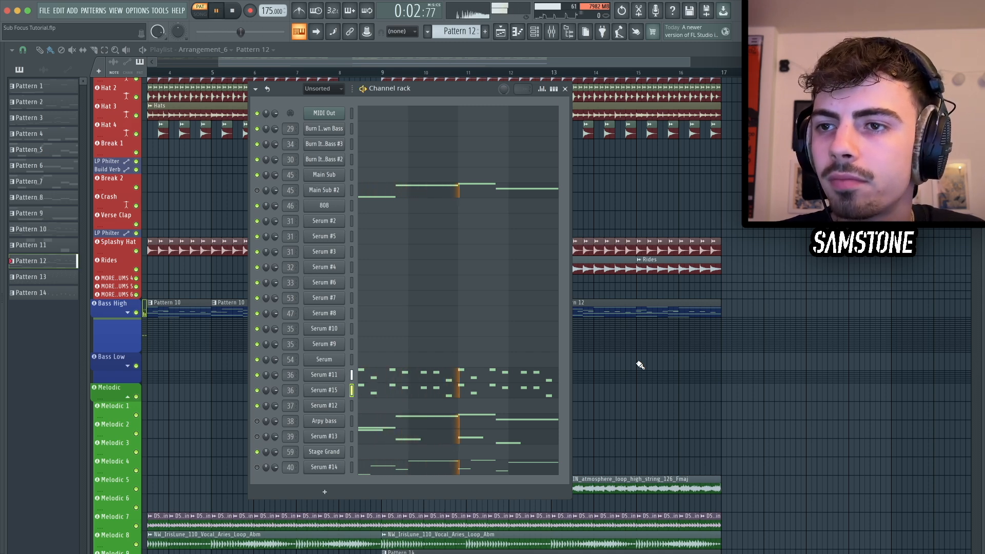
{"action": "key", "text": "space"}
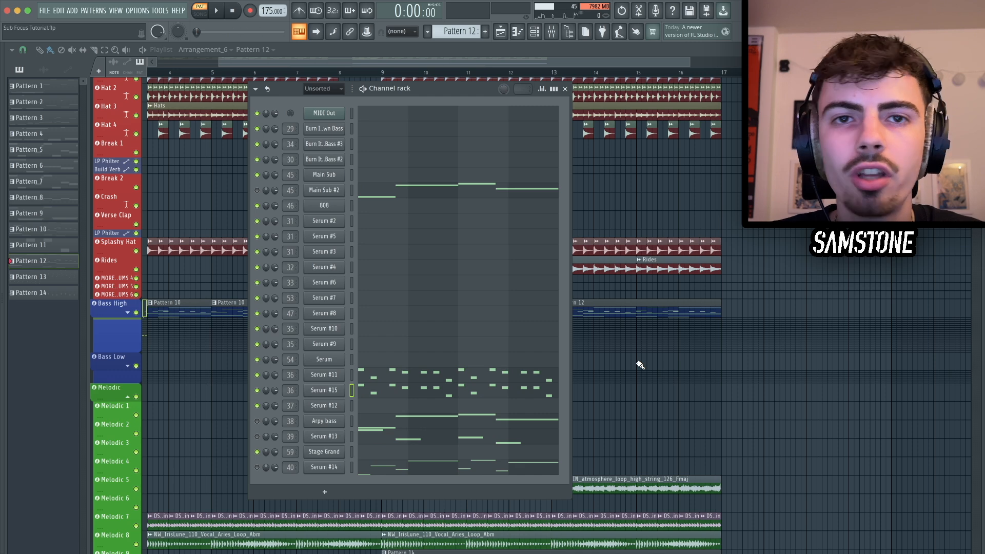